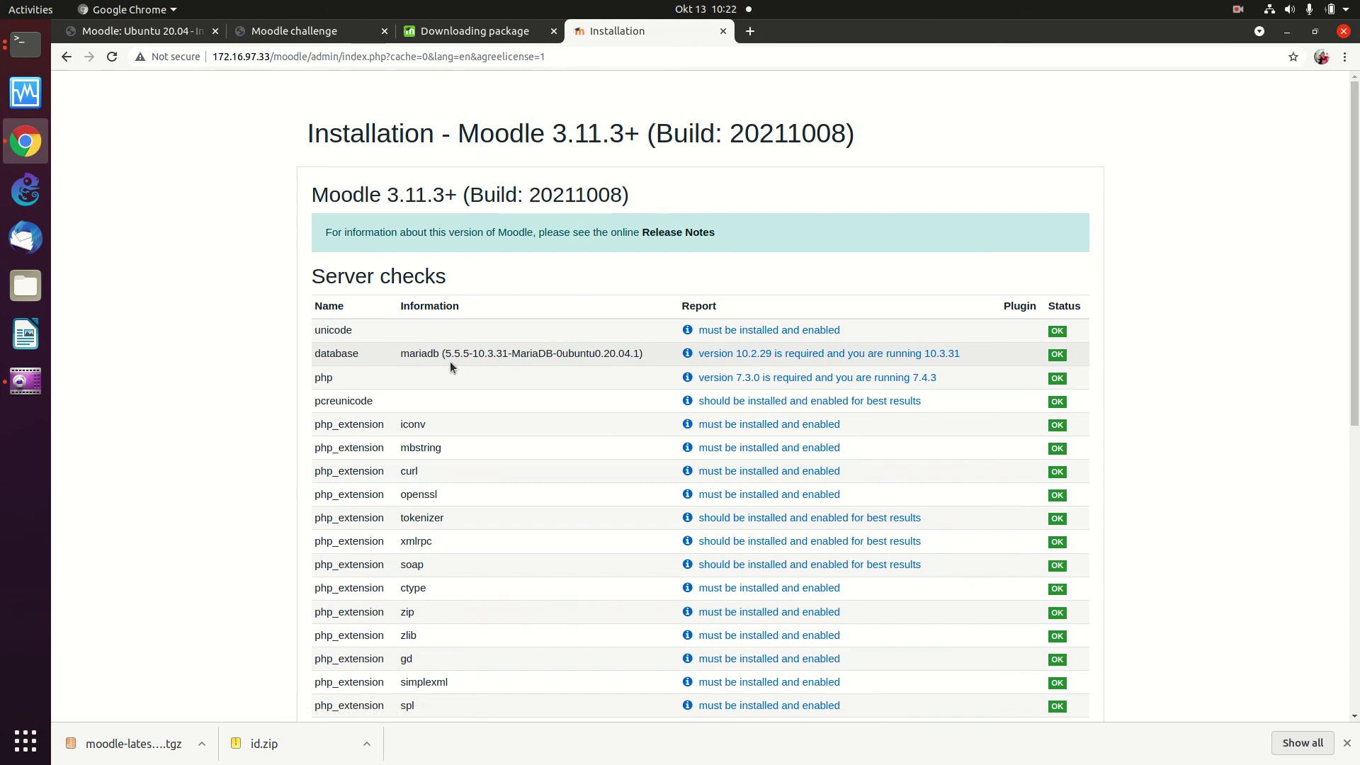
Step: Accept the passed server checks and begin the Moodle system installation
{"action": "scroll", "coordinate": [449, 361], "scroll_direction": "down", "scroll_amount": 14}
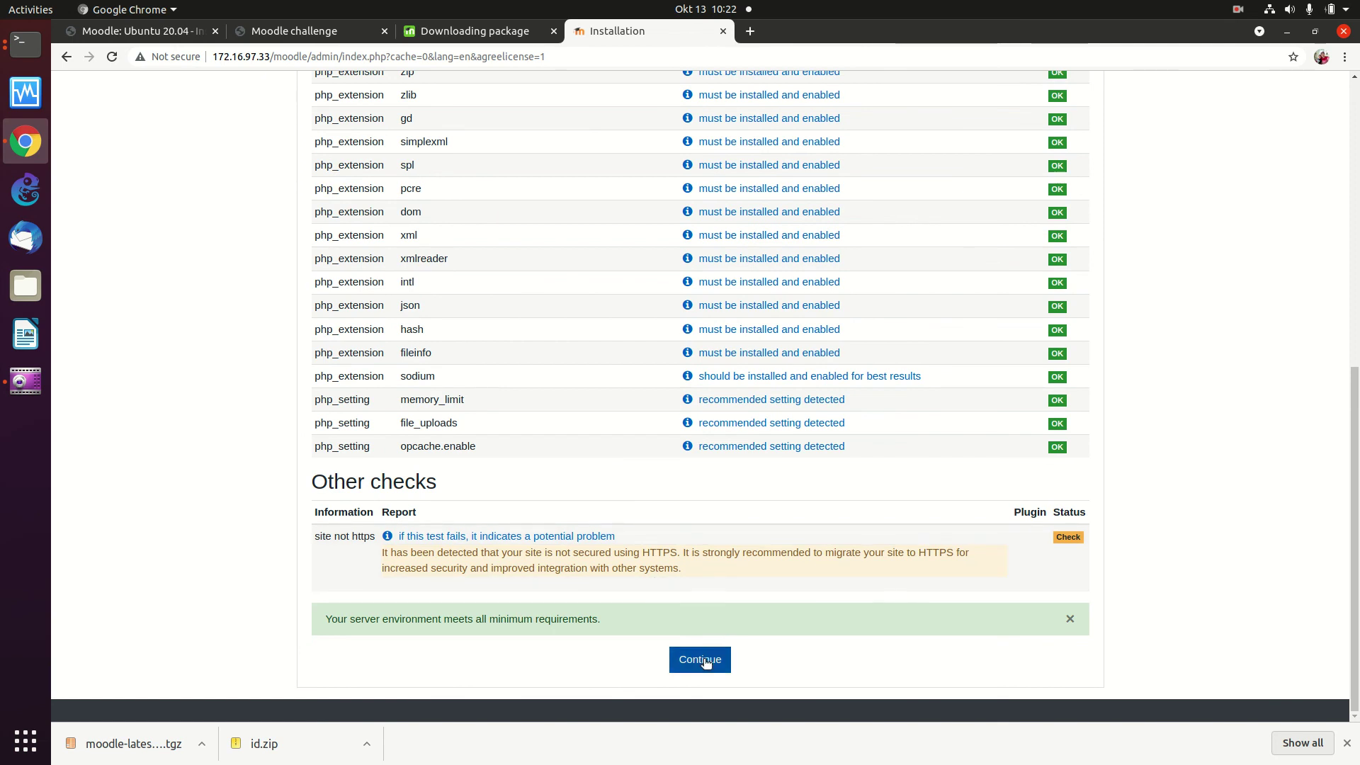
{"action": "left_click", "coordinate": [700, 660]}
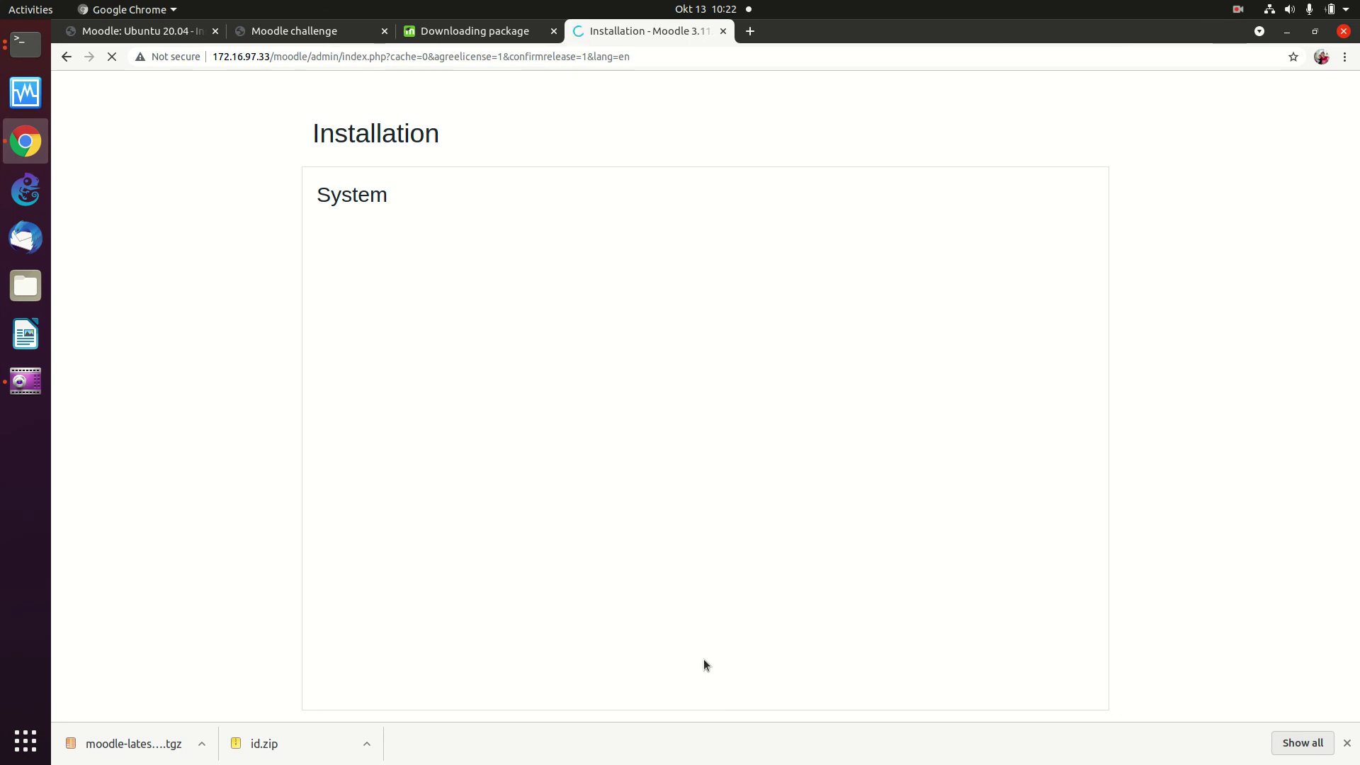
Step: Load the eLearning Rakyat site in a new tab and zoom the page out
{"action": "key", "text": "ctrl+t"}
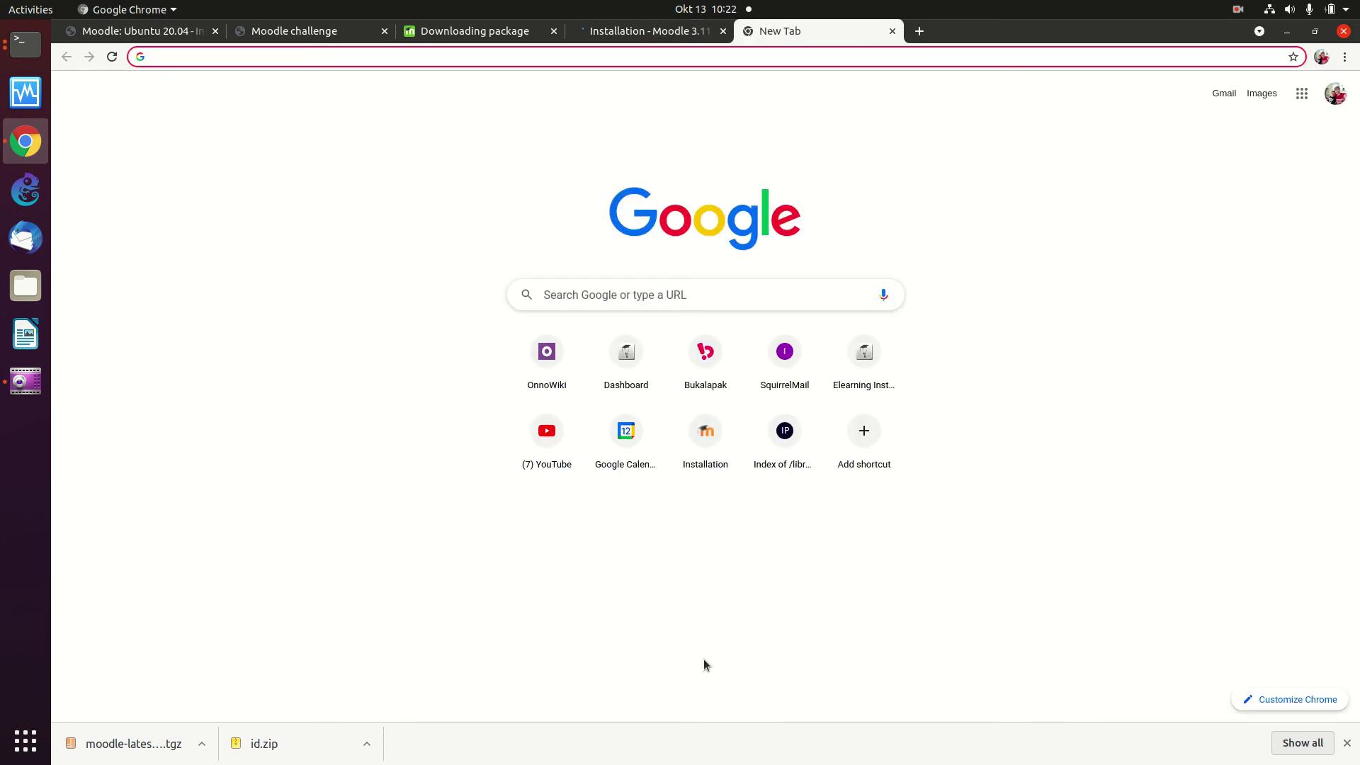
{"action": "type", "text": "lms"}
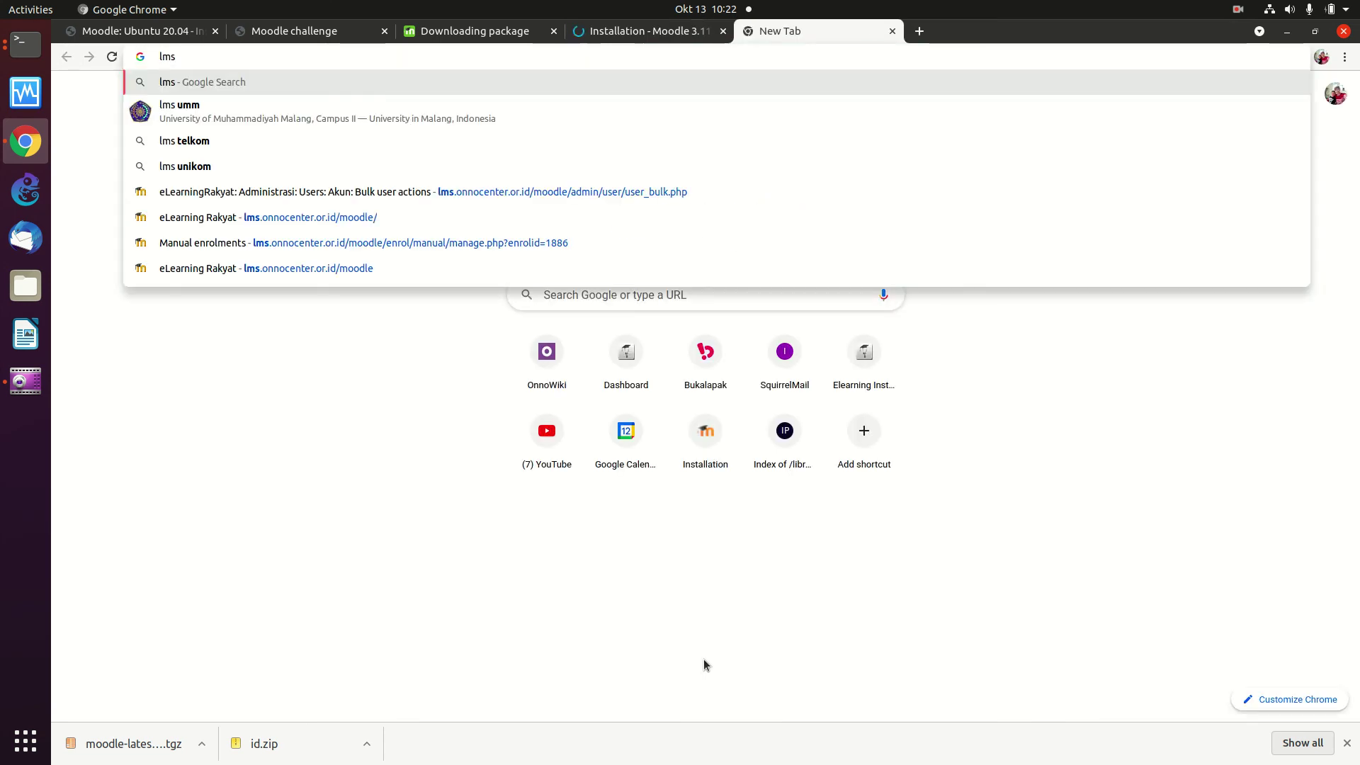
{"action": "key", "text": "Down"}
{"action": "key", "text": "Down"}
{"action": "key", "text": "Down"}
{"action": "key", "text": "Down"}
{"action": "key", "text": "Down"}
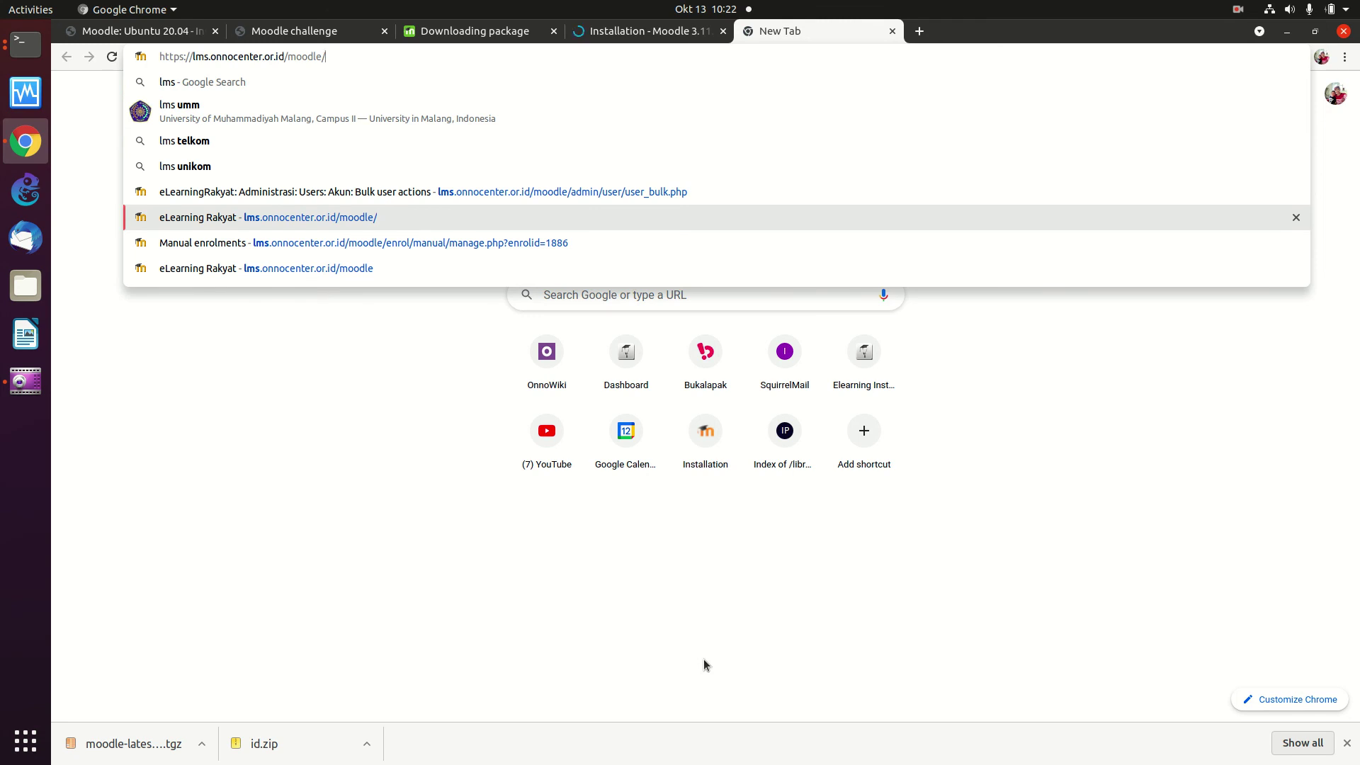
{"action": "key", "text": "Return"}
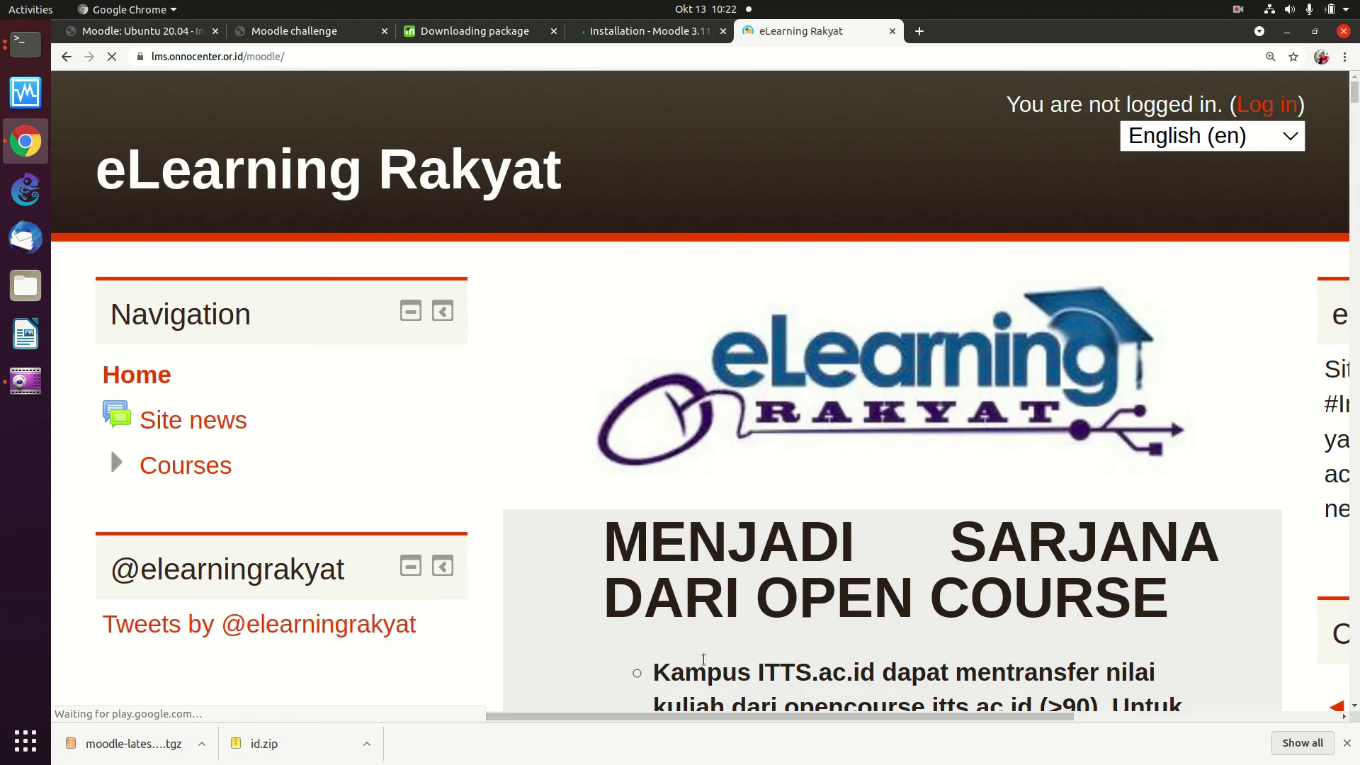
{"action": "key", "text": "ctrl+minus"}
{"action": "key", "text": "ctrl+minus"}
{"action": "key", "text": "ctrl+minus"}
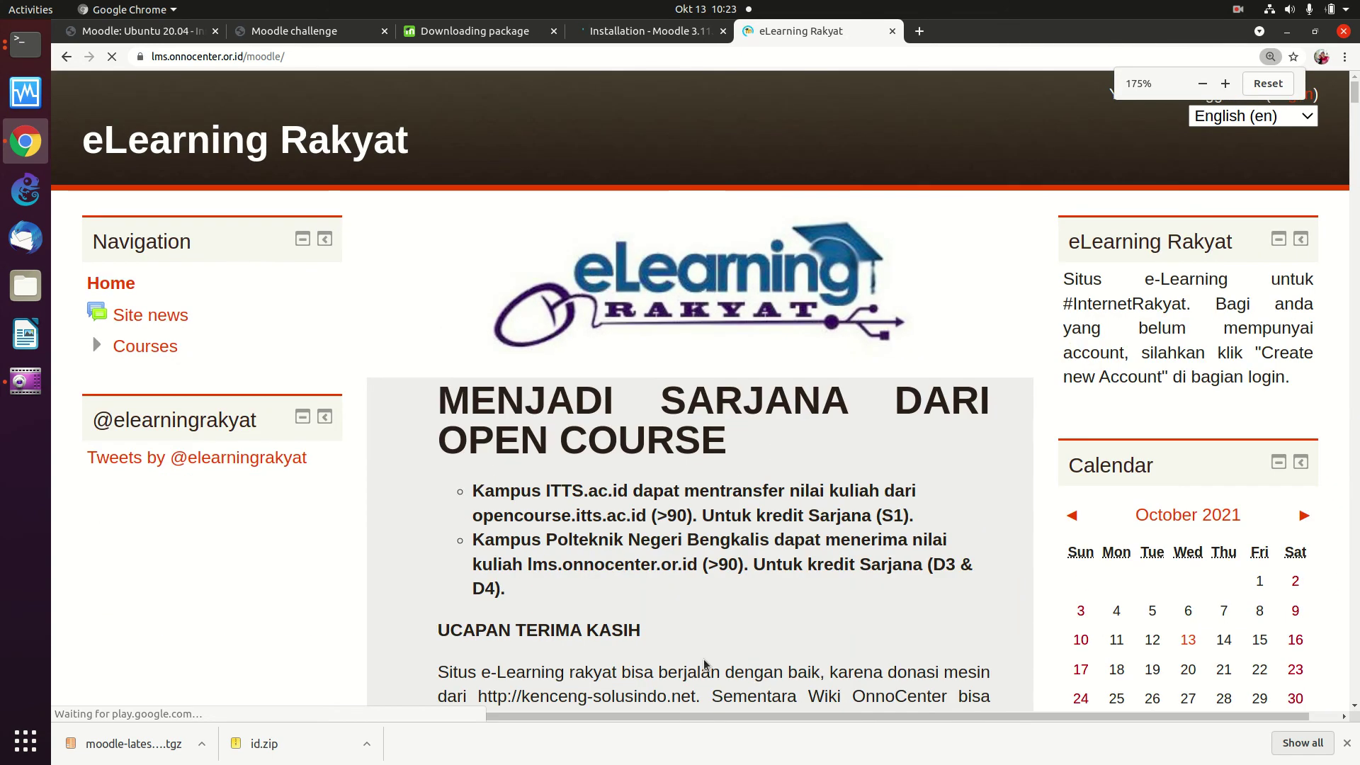
{"action": "key", "text": "ctrl+minus"}
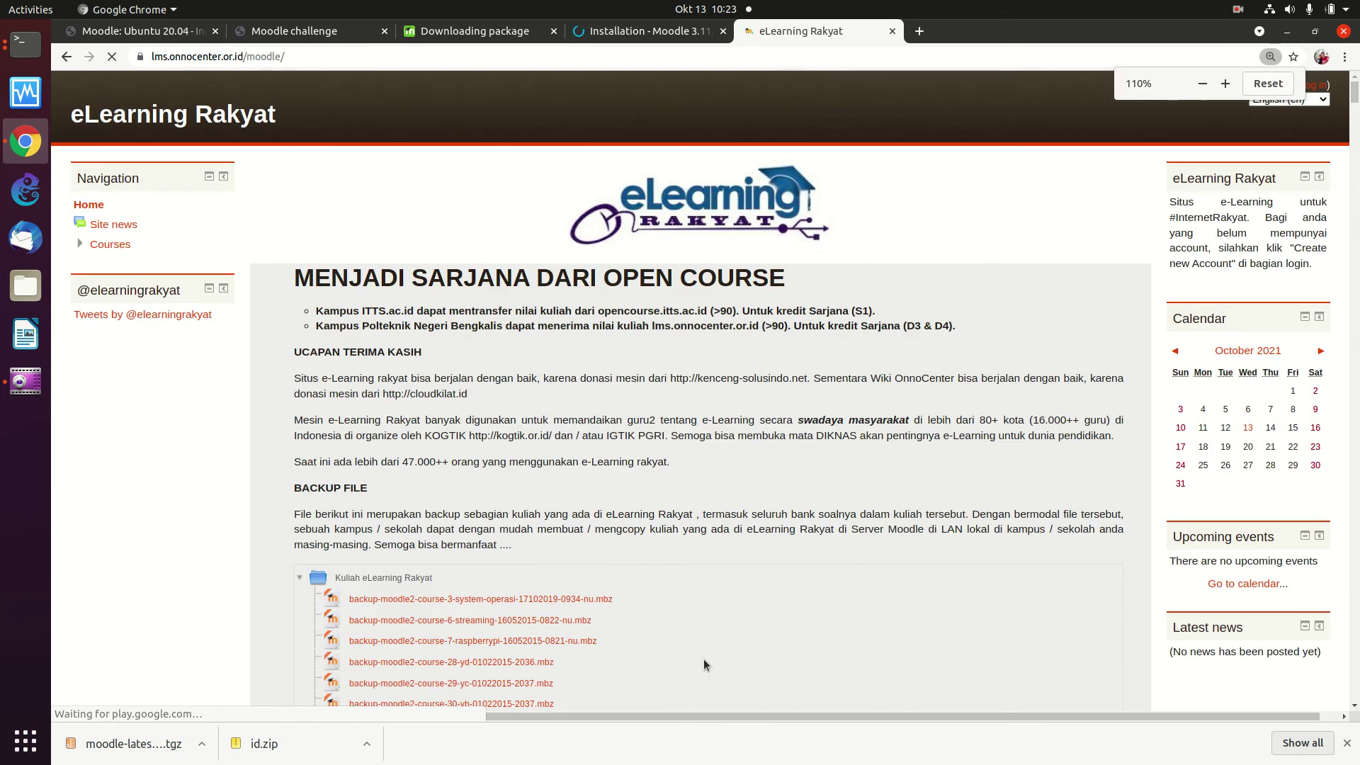
{"action": "key", "text": "ctrl+plus"}
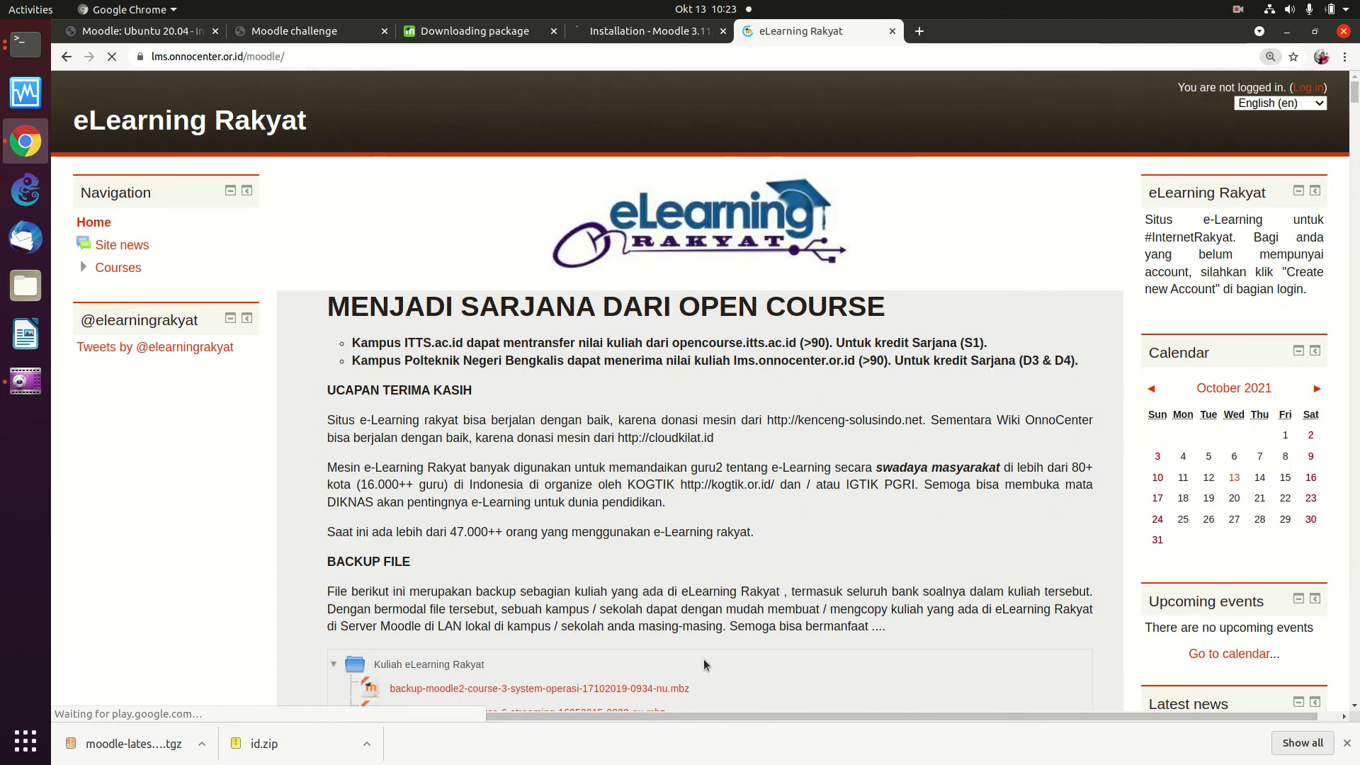
{"action": "scroll", "coordinate": [776, 616], "scroll_direction": "down", "scroll_amount": 5}
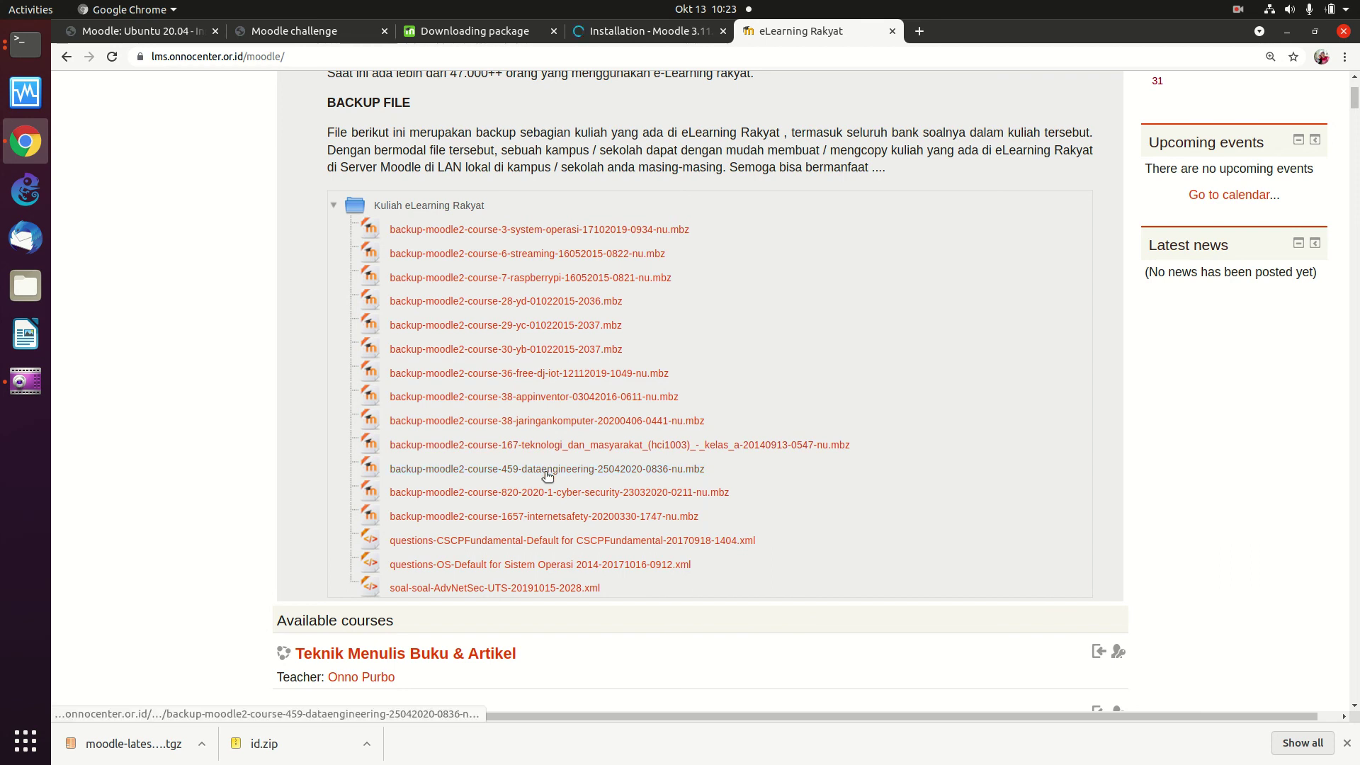
Step: Download five course backup .mbz files, including course-459, course-6, course-28 and course-36
{"action": "left_click", "coordinate": [547, 471]}
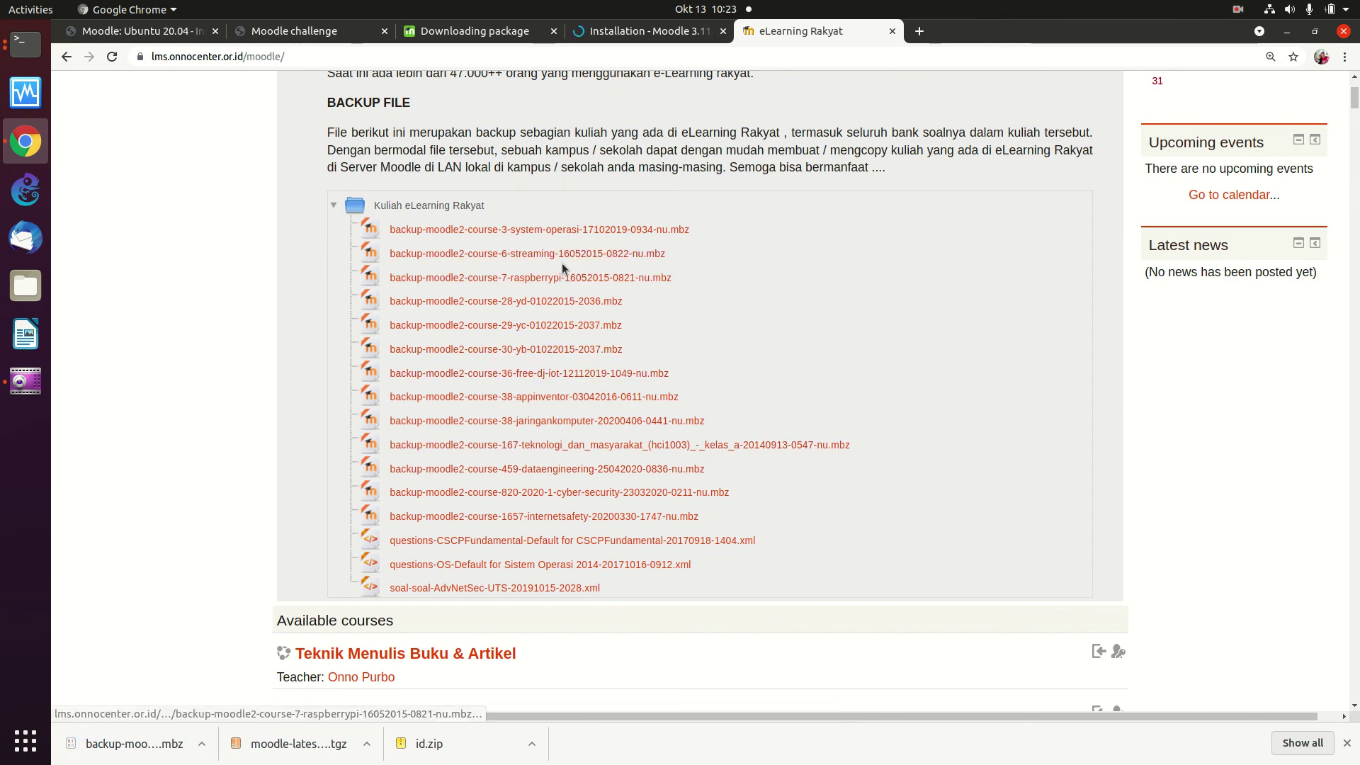
{"action": "left_click", "coordinate": [567, 257]}
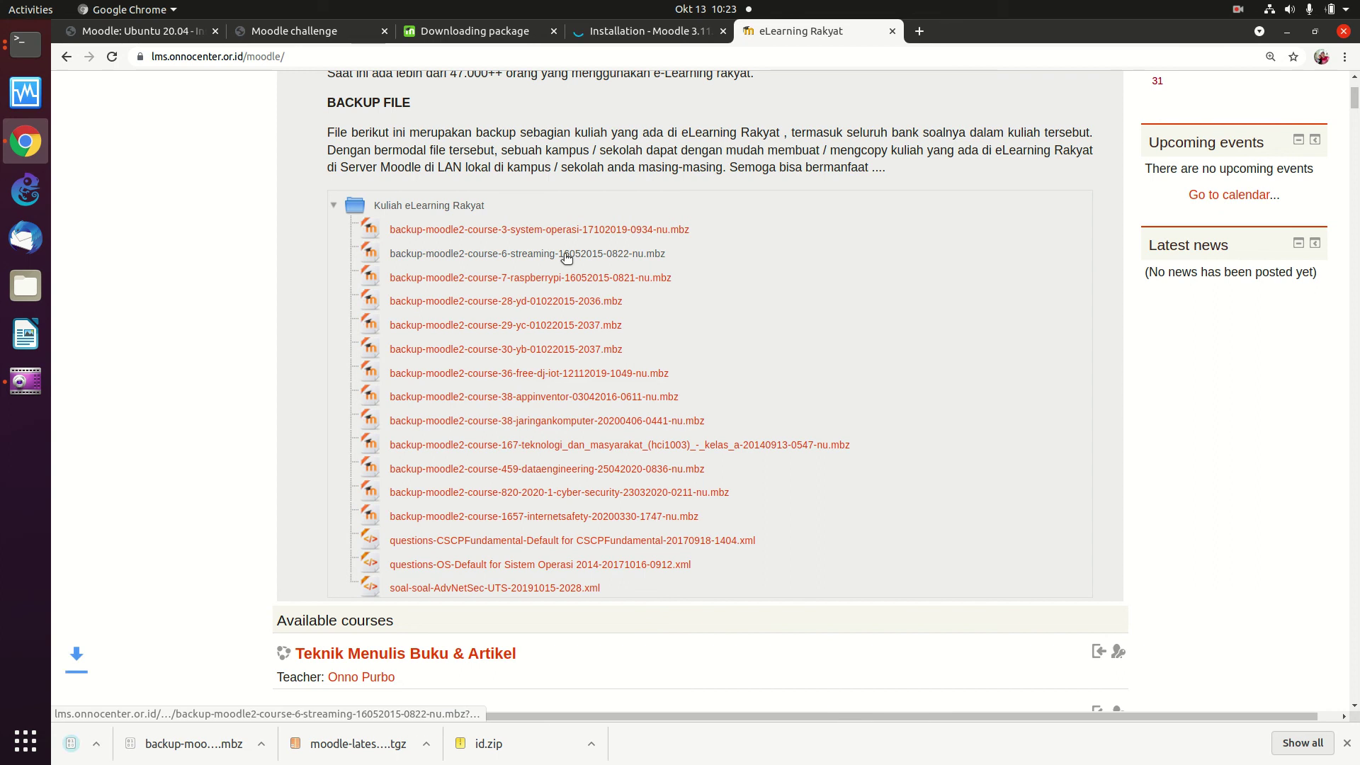
{"action": "left_click", "coordinate": [525, 306]}
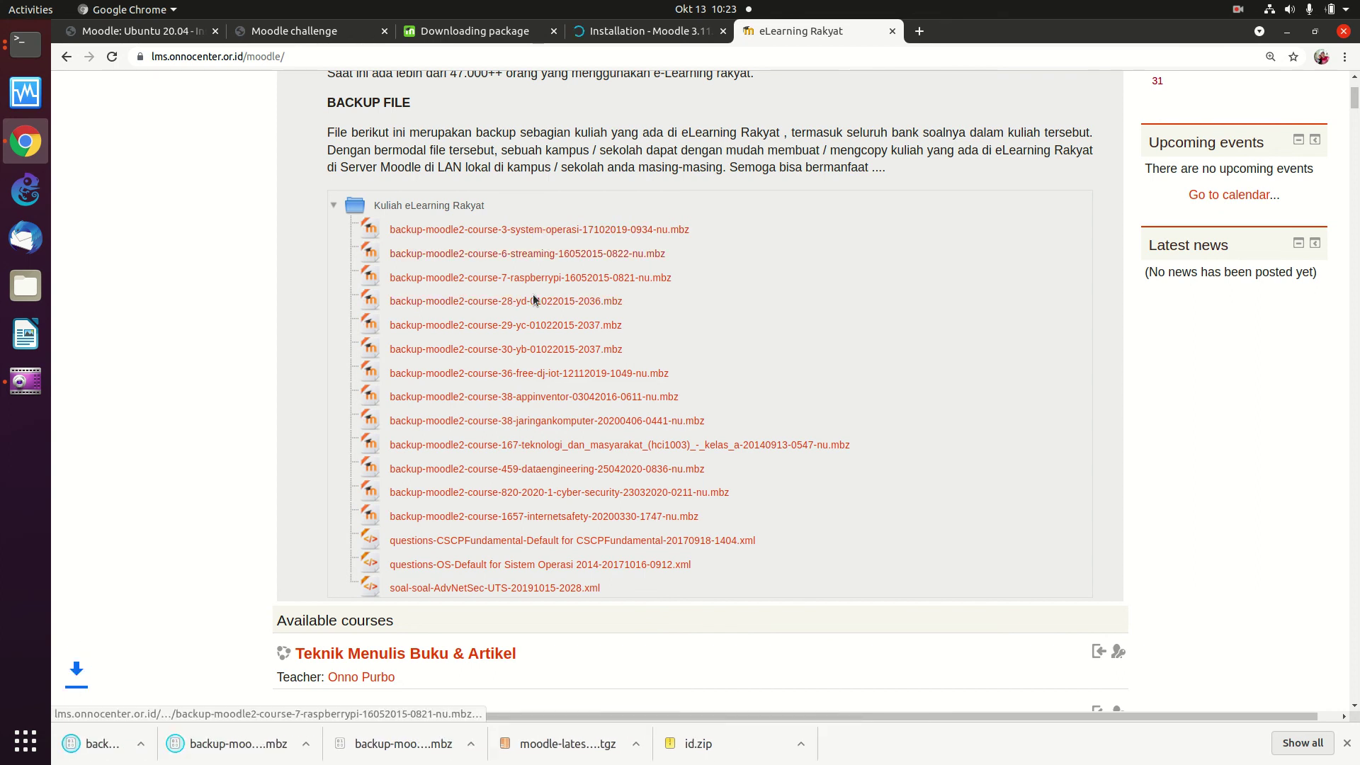
{"action": "left_click", "coordinate": [549, 378]}
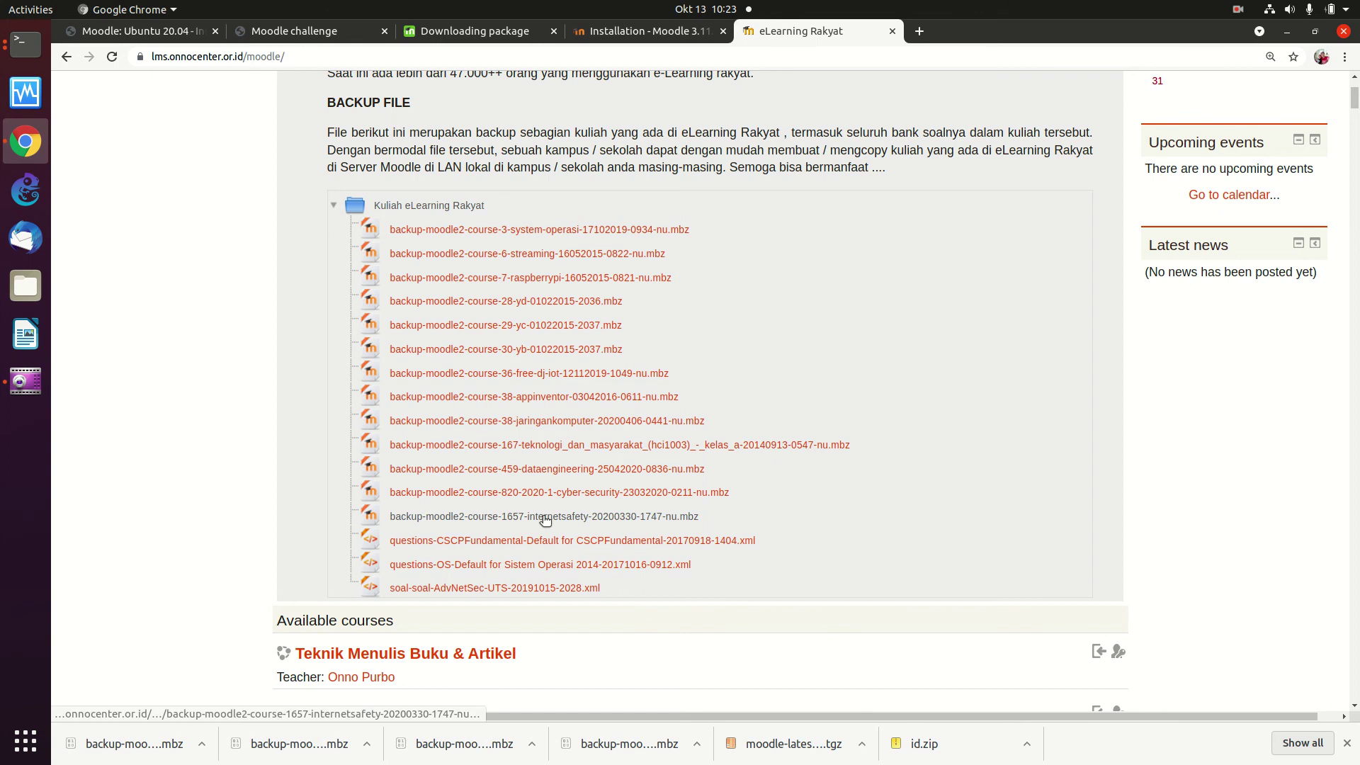
{"action": "left_click", "coordinate": [580, 493]}
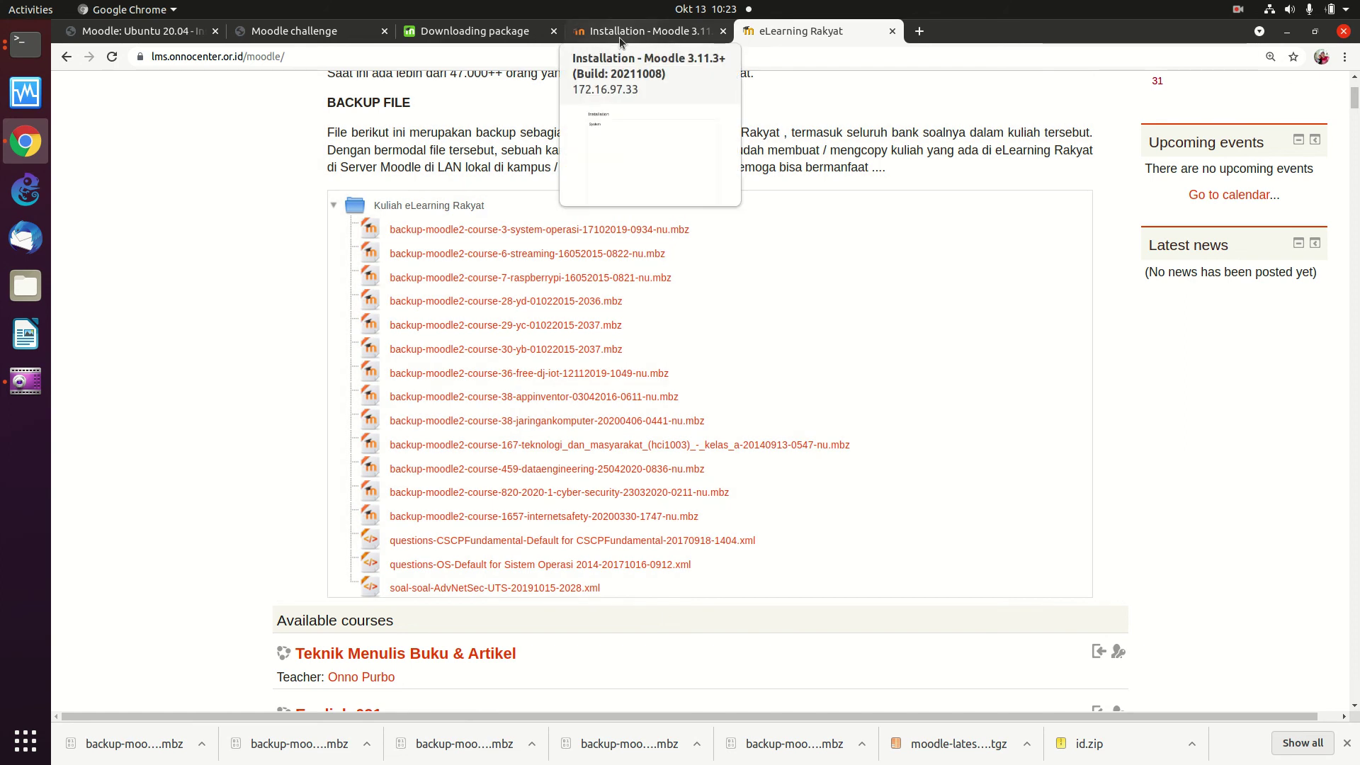
Step: Back on the Moodle installation, review the all-Success plugin list and continue to administrator setup
{"action": "left_click", "coordinate": [619, 37]}
{"action": "scroll", "coordinate": [650, 272], "scroll_direction": "up", "scroll_amount": 4}
{"action": "scroll", "coordinate": [651, 271], "scroll_direction": "down", "scroll_amount": 4}
{"action": "scroll", "coordinate": [720, 546], "scroll_direction": "up", "scroll_amount": 15}
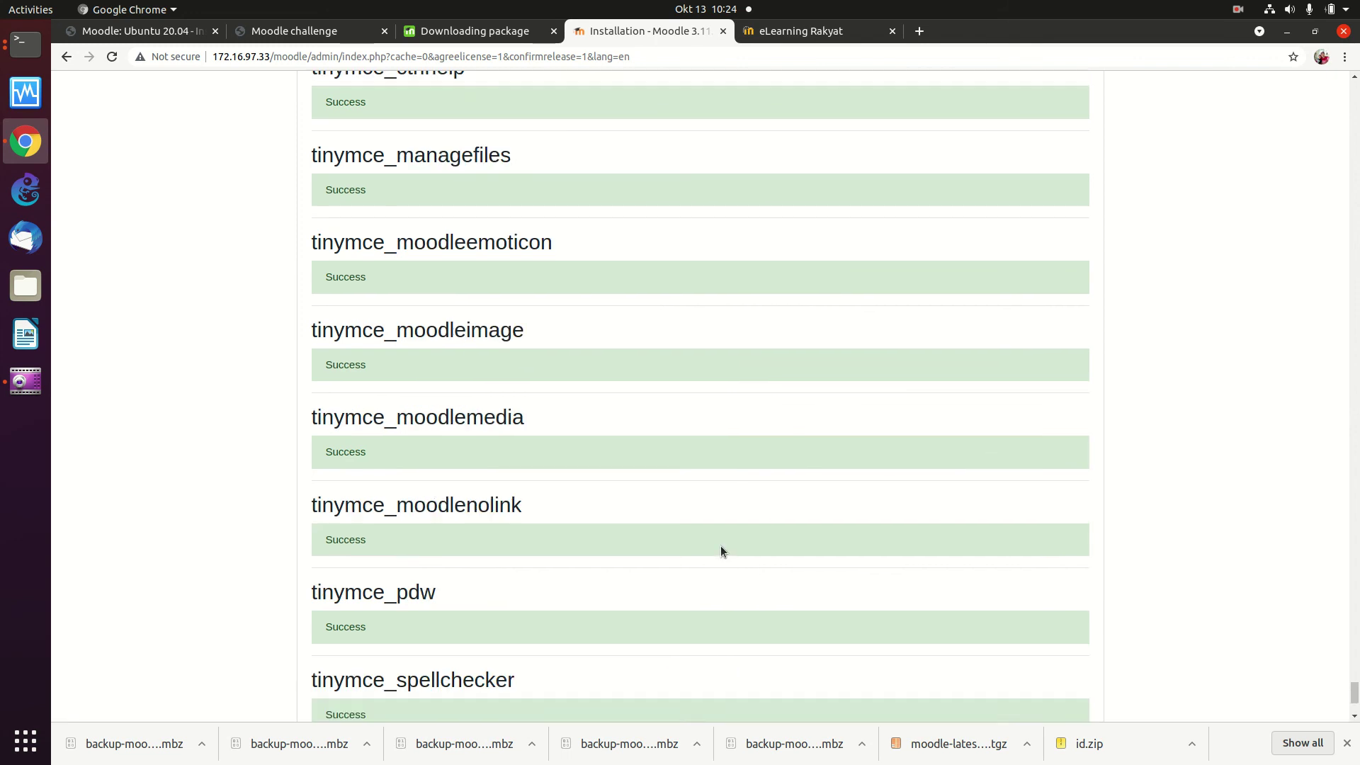
{"action": "scroll", "coordinate": [720, 551], "scroll_direction": "up", "scroll_amount": 10}
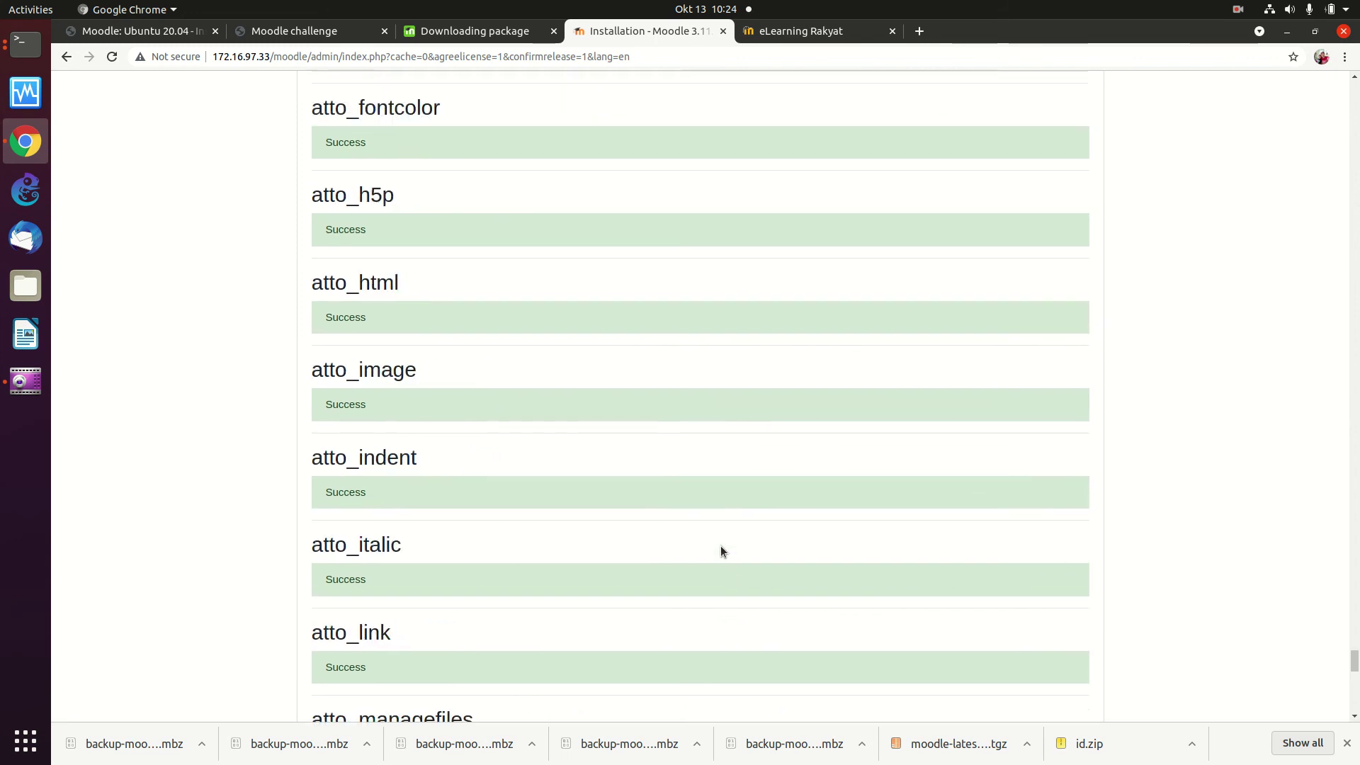
{"action": "scroll", "coordinate": [721, 551], "scroll_direction": "down", "scroll_amount": 20}
{"action": "scroll", "coordinate": [721, 551], "scroll_direction": "down", "scroll_amount": 2}
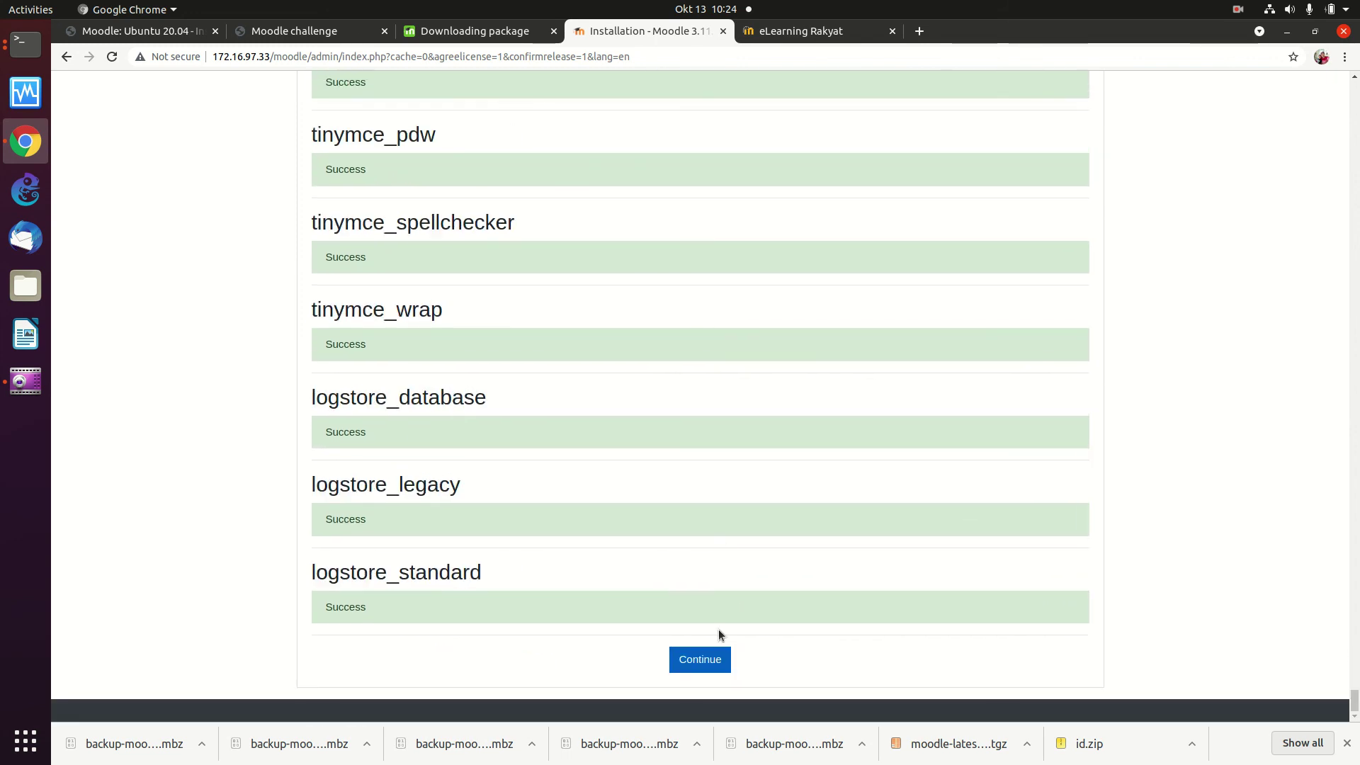
{"action": "left_click", "coordinate": [711, 665]}
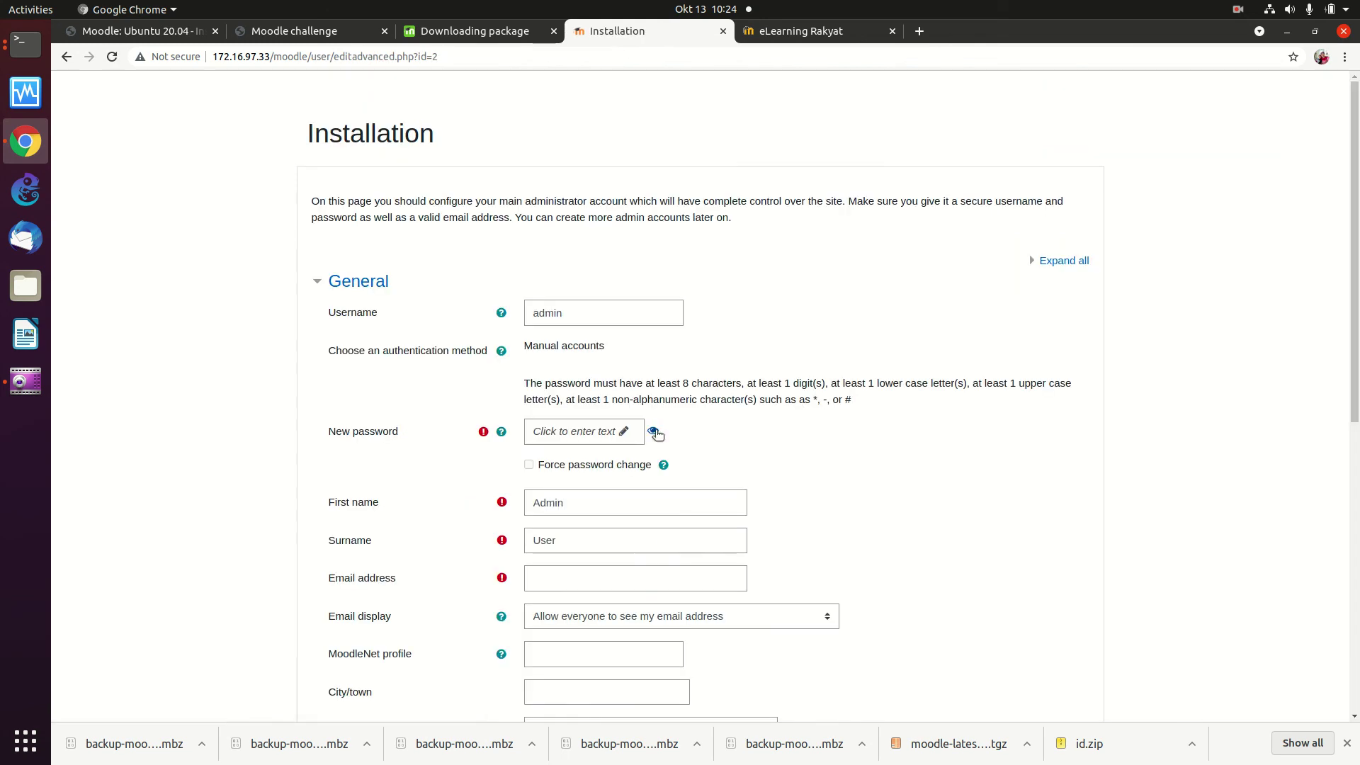
Step: Try out an administrator password, then reload the form to start over
{"action": "left_click", "coordinate": [588, 432]}
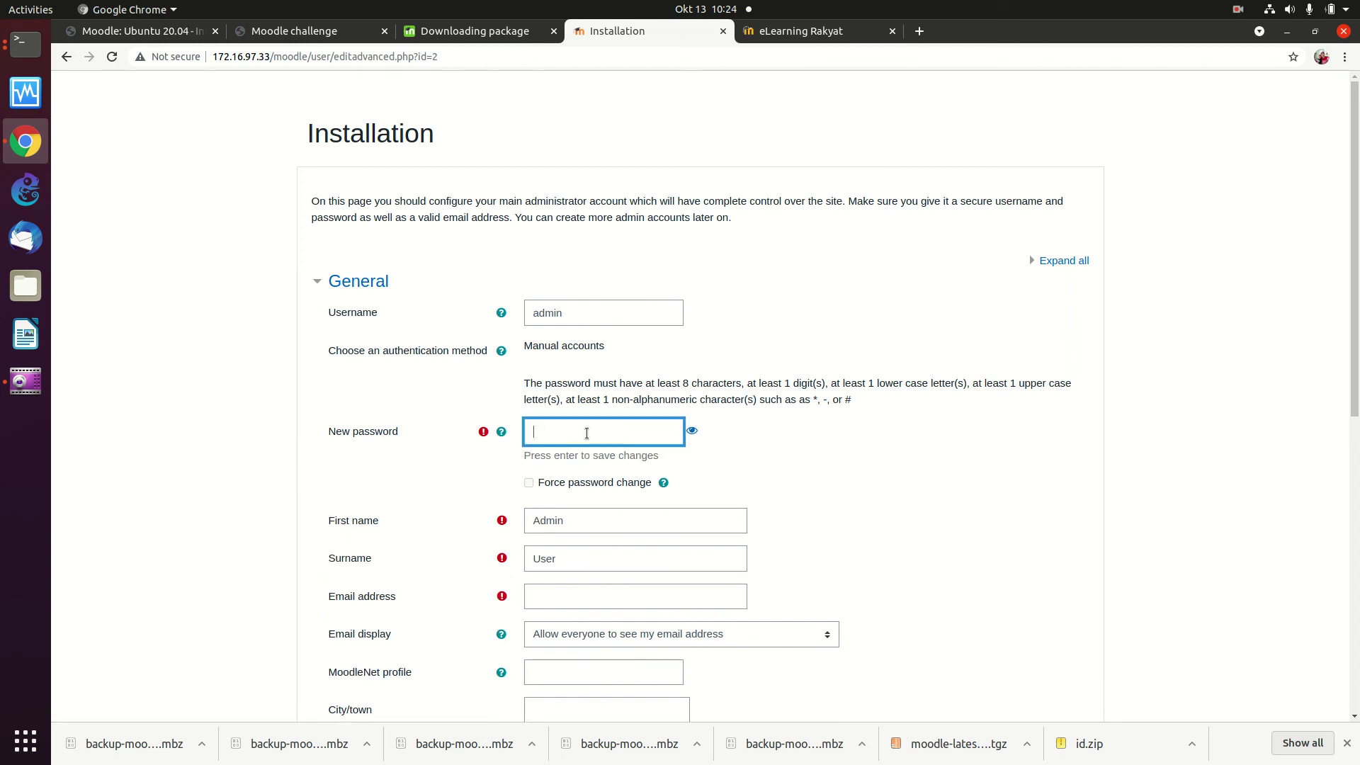
{"action": "type", "text": "Ad"}
{"action": "key", "text": "Return"}
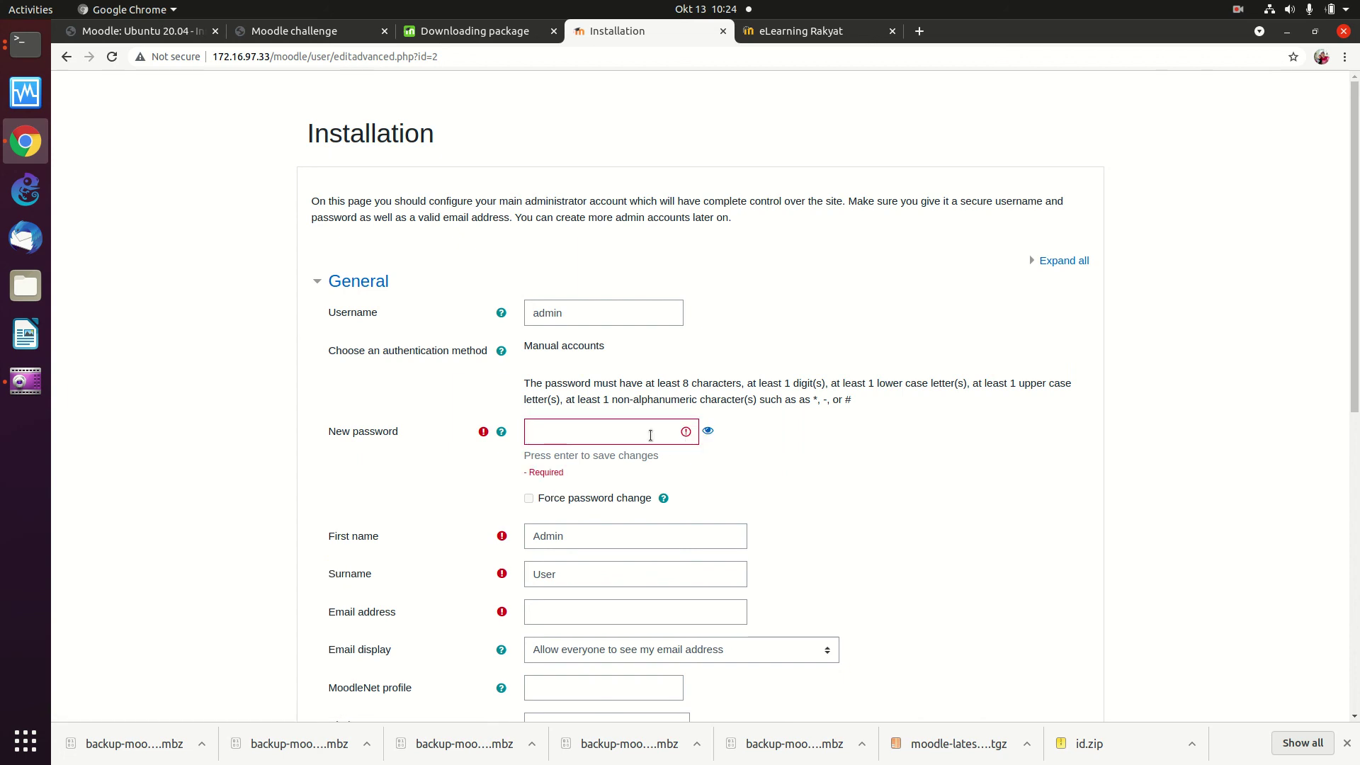
{"action": "left_click", "coordinate": [646, 435]}
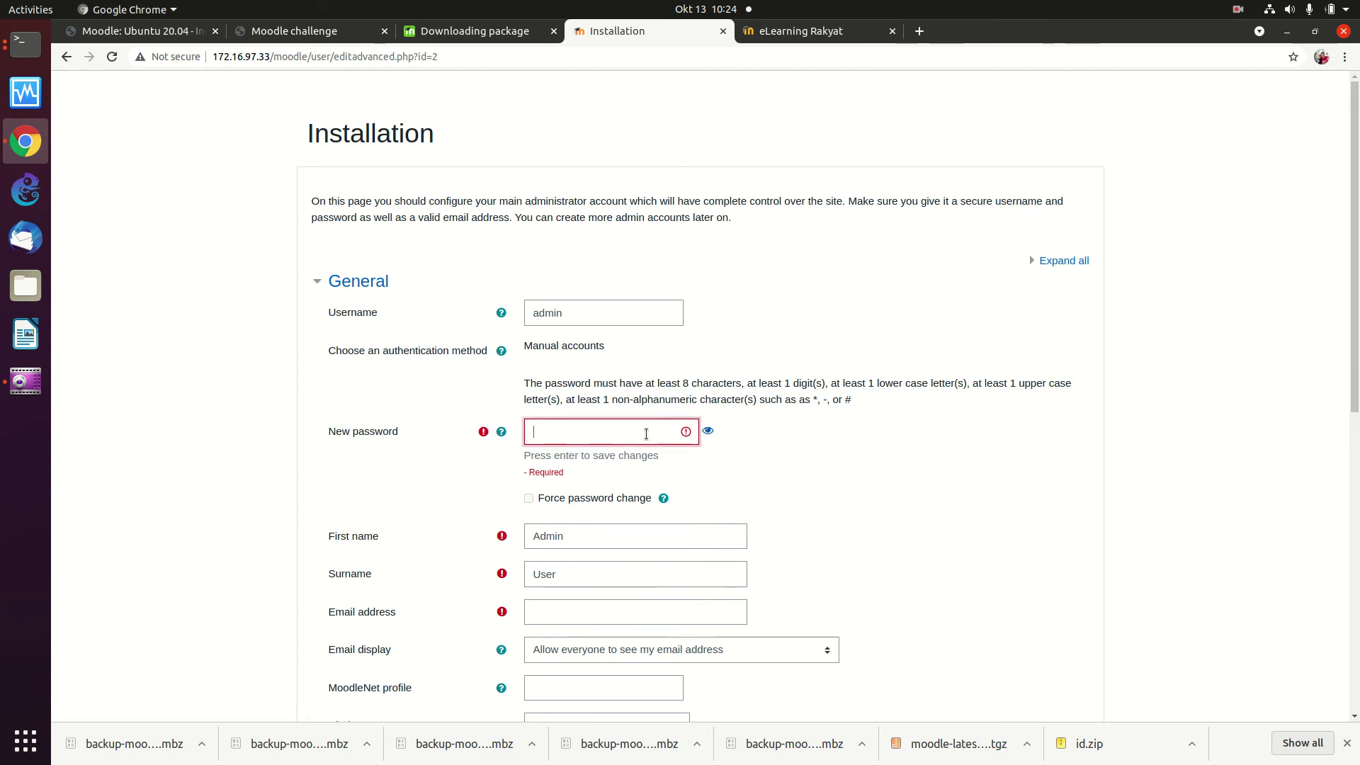
{"action": "type", "text": "123456"}
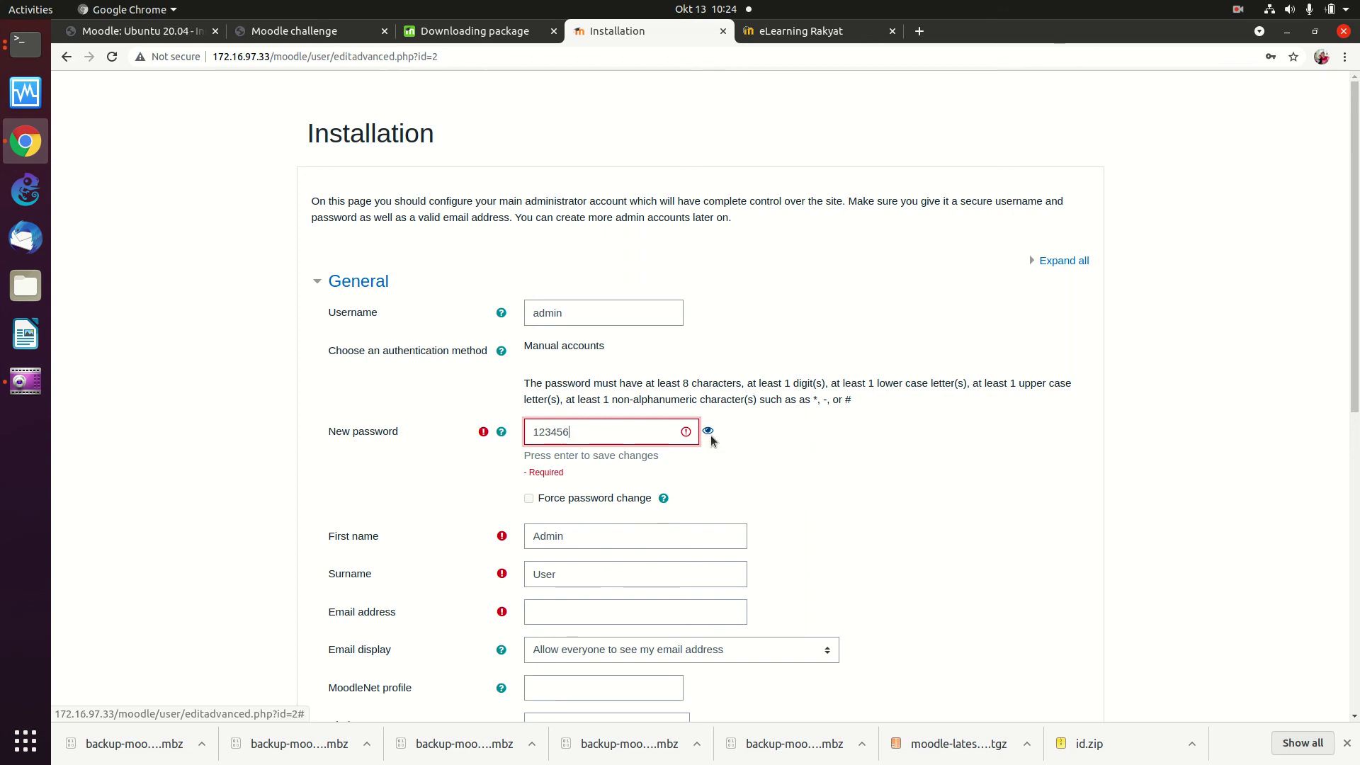
{"action": "left_click", "coordinate": [709, 433]}
{"action": "double_click", "coordinate": [644, 435]}
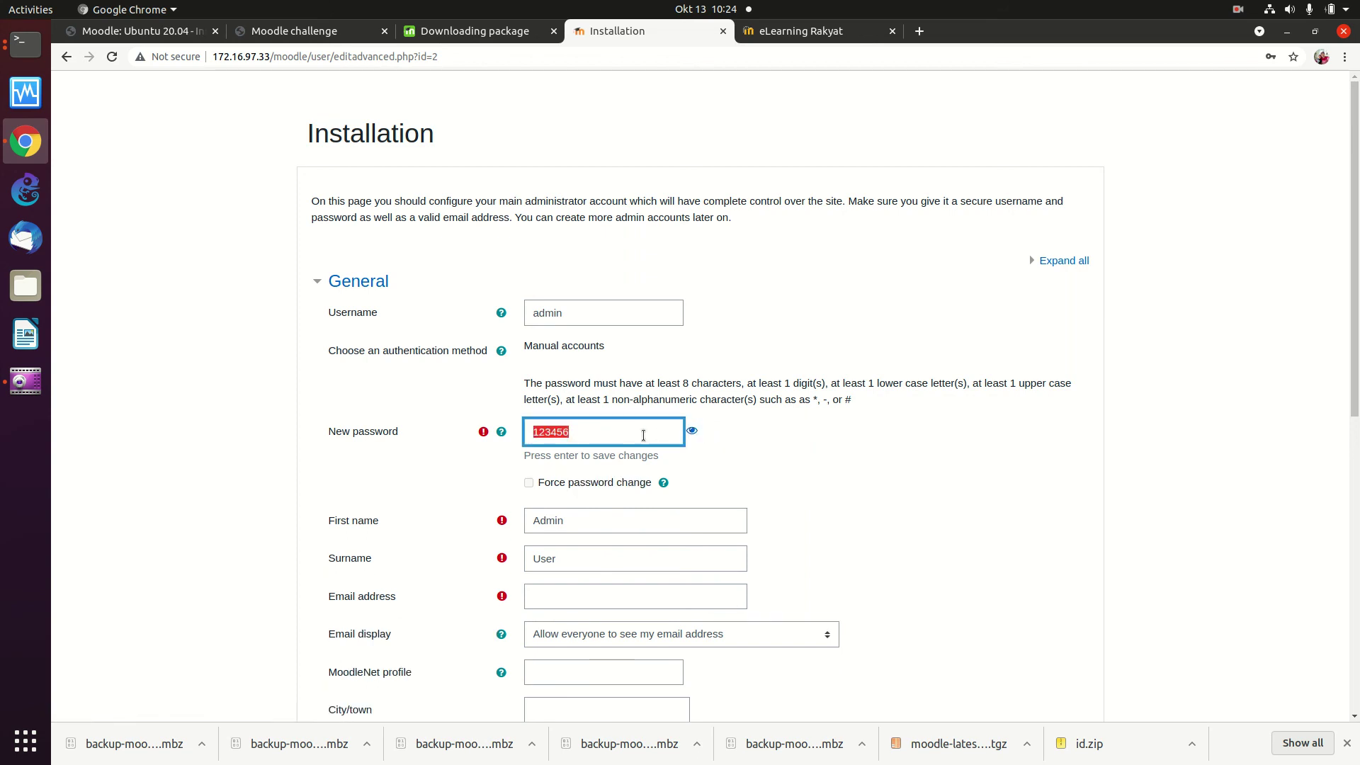
{"action": "type", "text": "qwe"}
{"action": "key", "text": "BackSpace"}
{"action": "key", "text": "BackSpace"}
{"action": "key", "text": "BackSpace"}
{"action": "left_click", "coordinate": [699, 434]}
{"action": "left_click", "coordinate": [628, 426]}
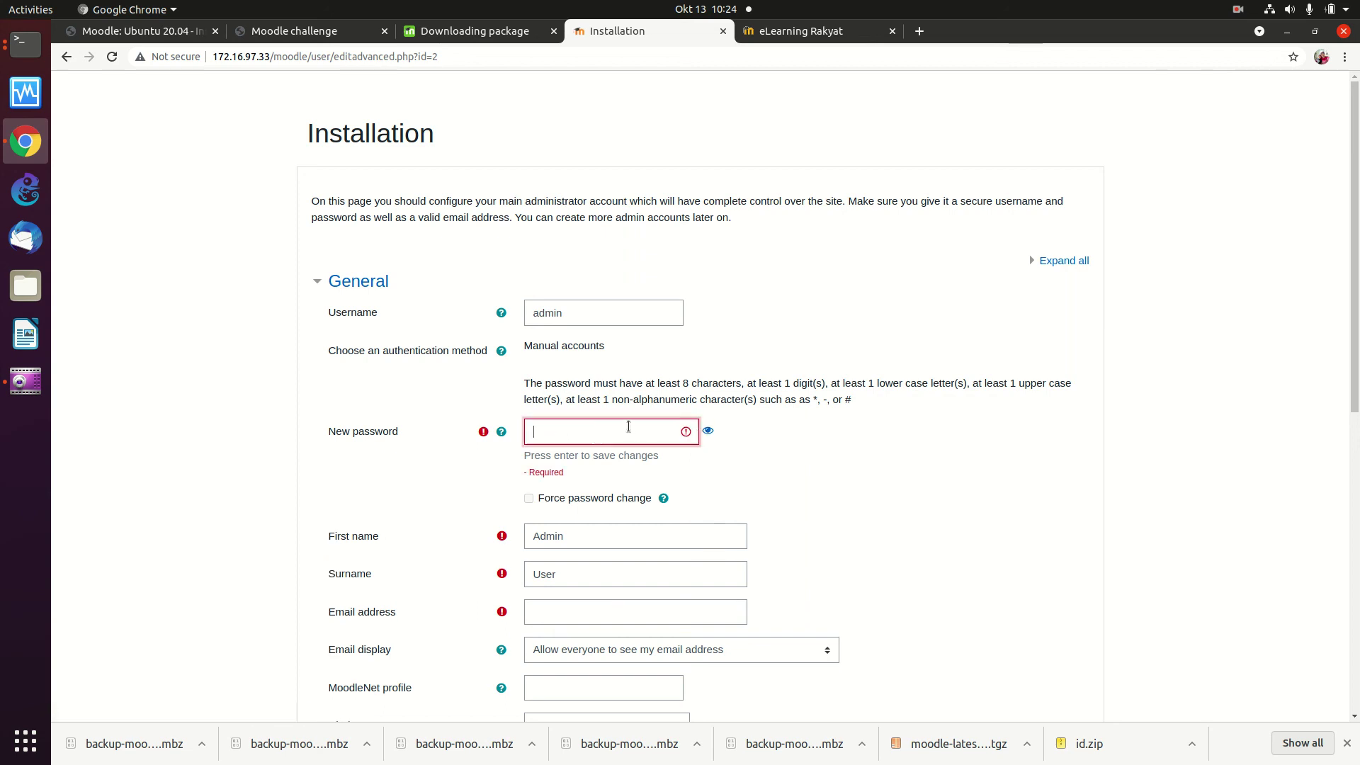
{"action": "type", "text": "qwe"}
{"action": "left_click", "coordinate": [707, 431]}
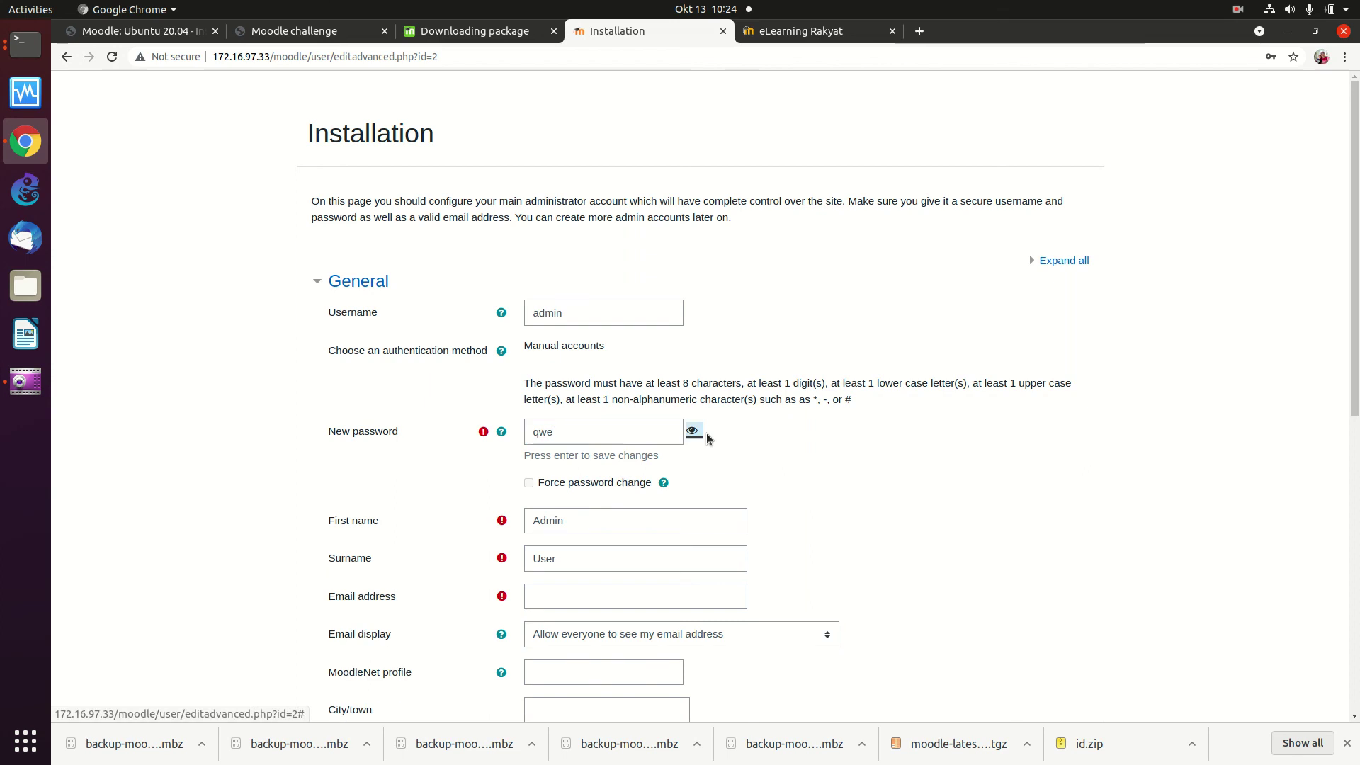
{"action": "left_click", "coordinate": [645, 432]}
{"action": "key", "text": "BackSpace"}
{"action": "key", "text": "BackSpace"}
{"action": "key", "text": "BackSpace"}
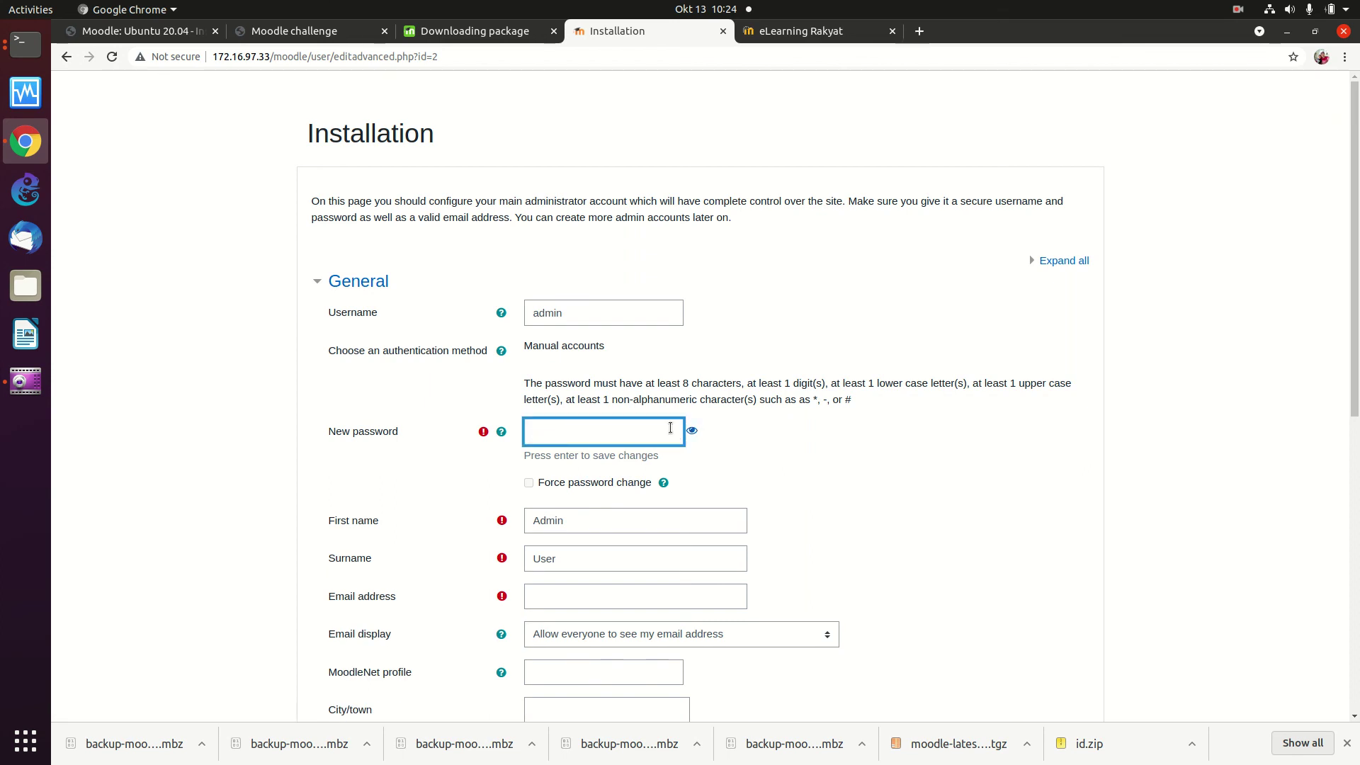
{"action": "left_click", "coordinate": [695, 434]}
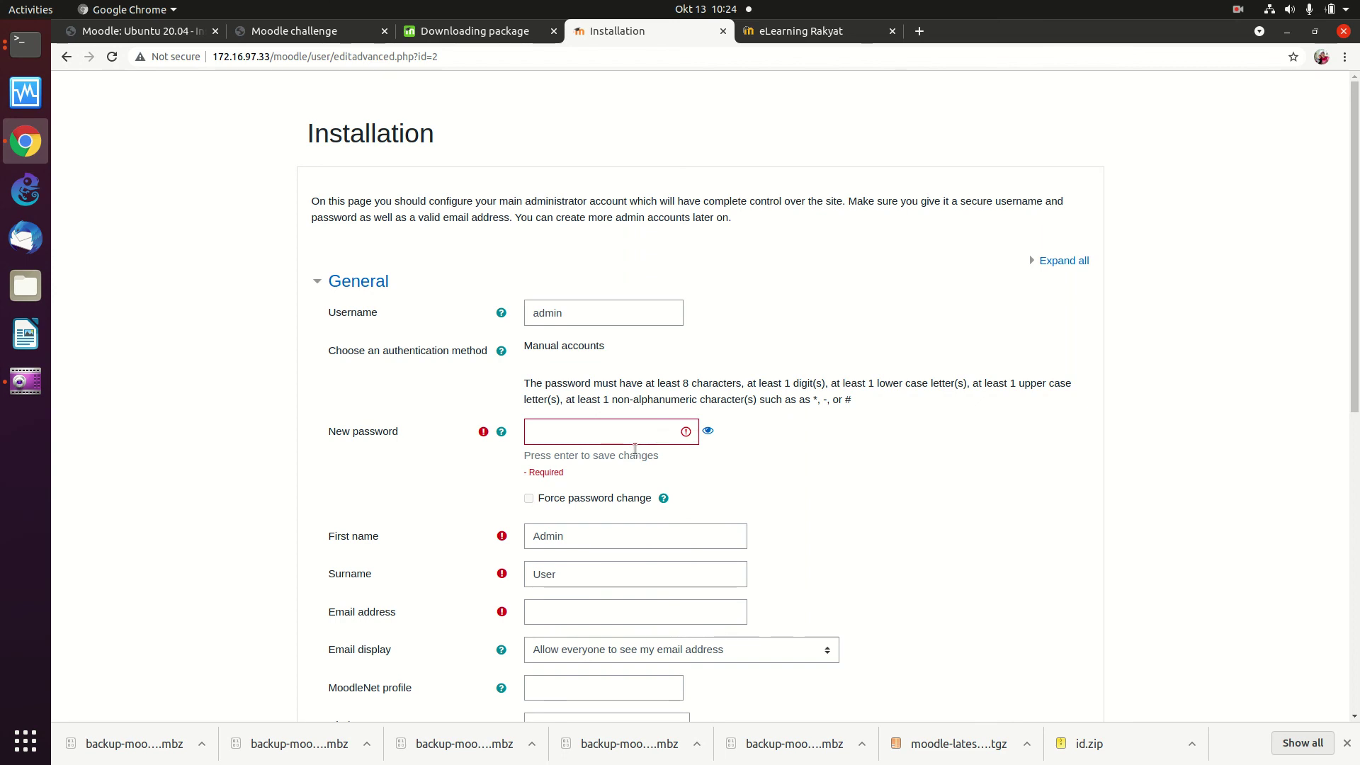
{"action": "left_click", "coordinate": [618, 532]}
{"action": "left_click", "coordinate": [647, 435]}
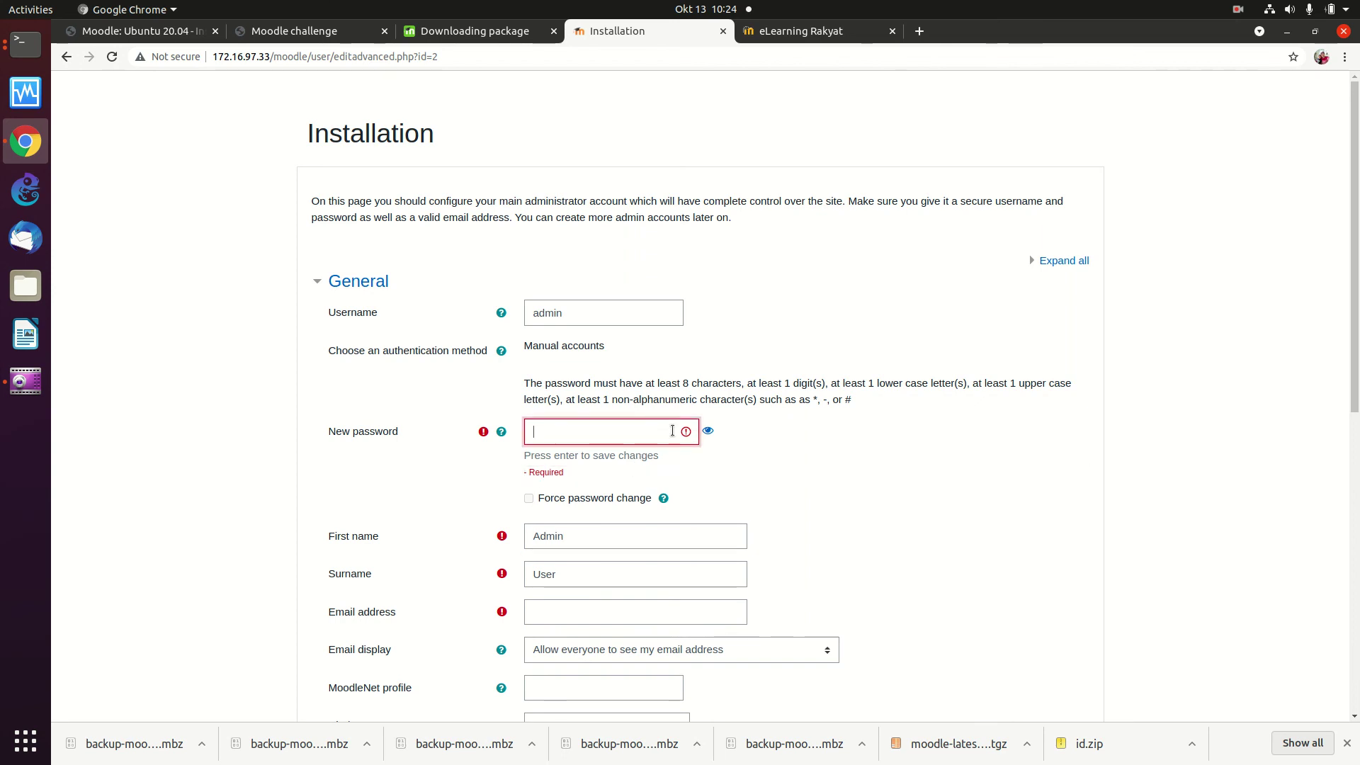
{"action": "left_click", "coordinate": [708, 432]}
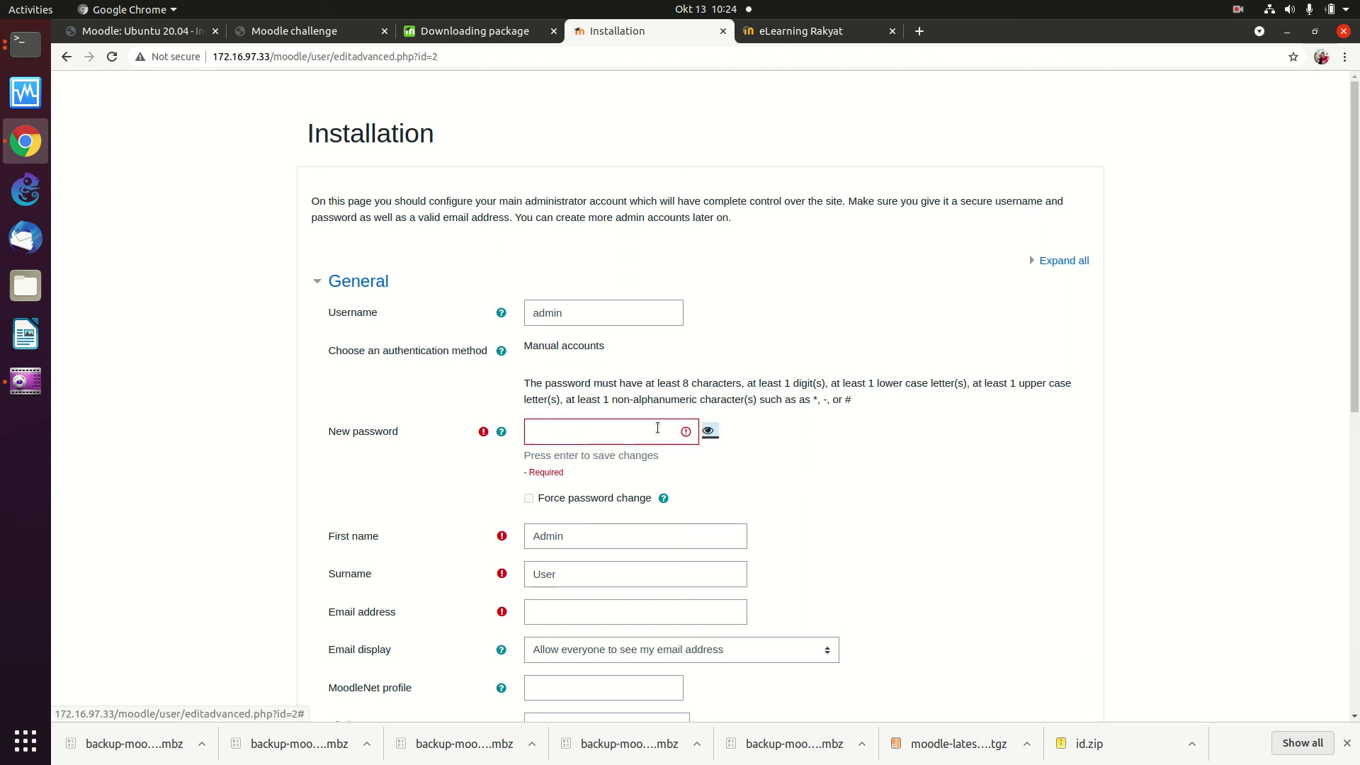
{"action": "left_click", "coordinate": [594, 434]}
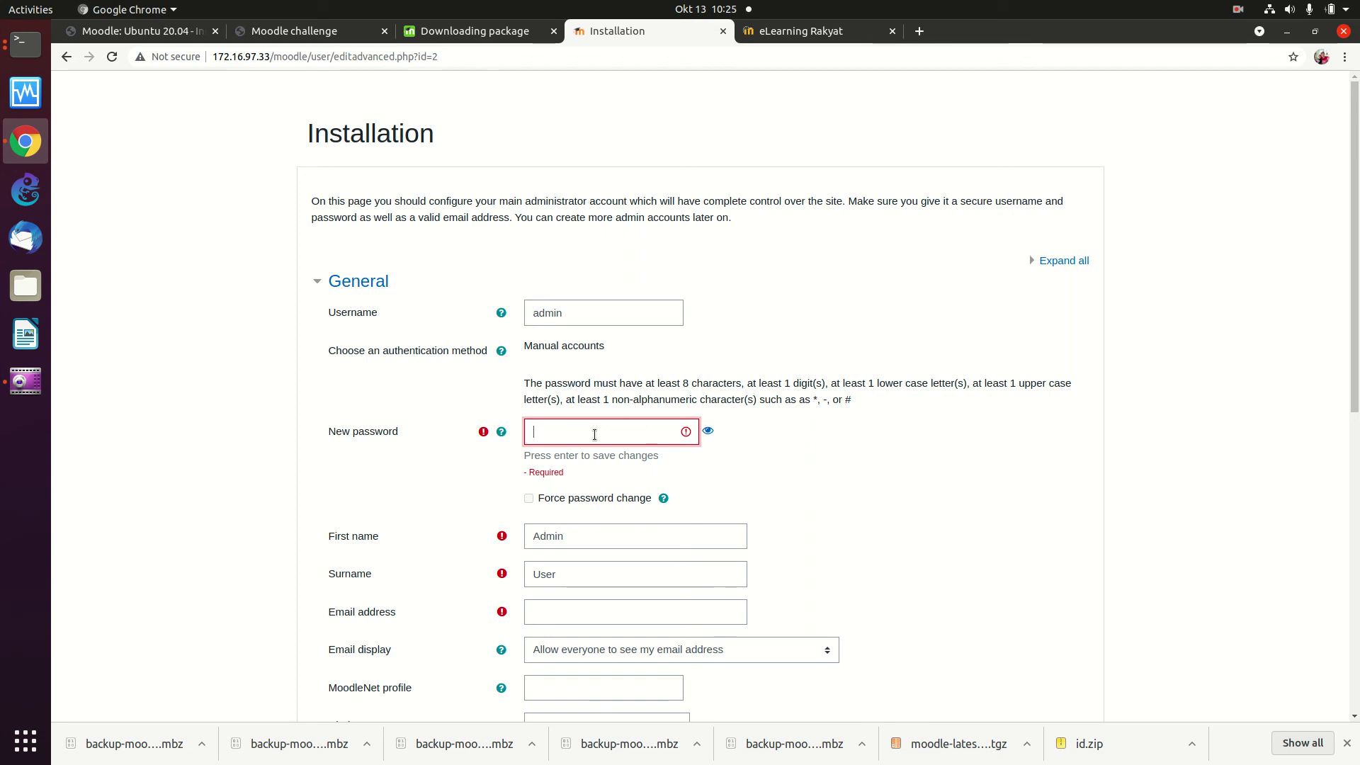
{"action": "key", "text": "F5"}
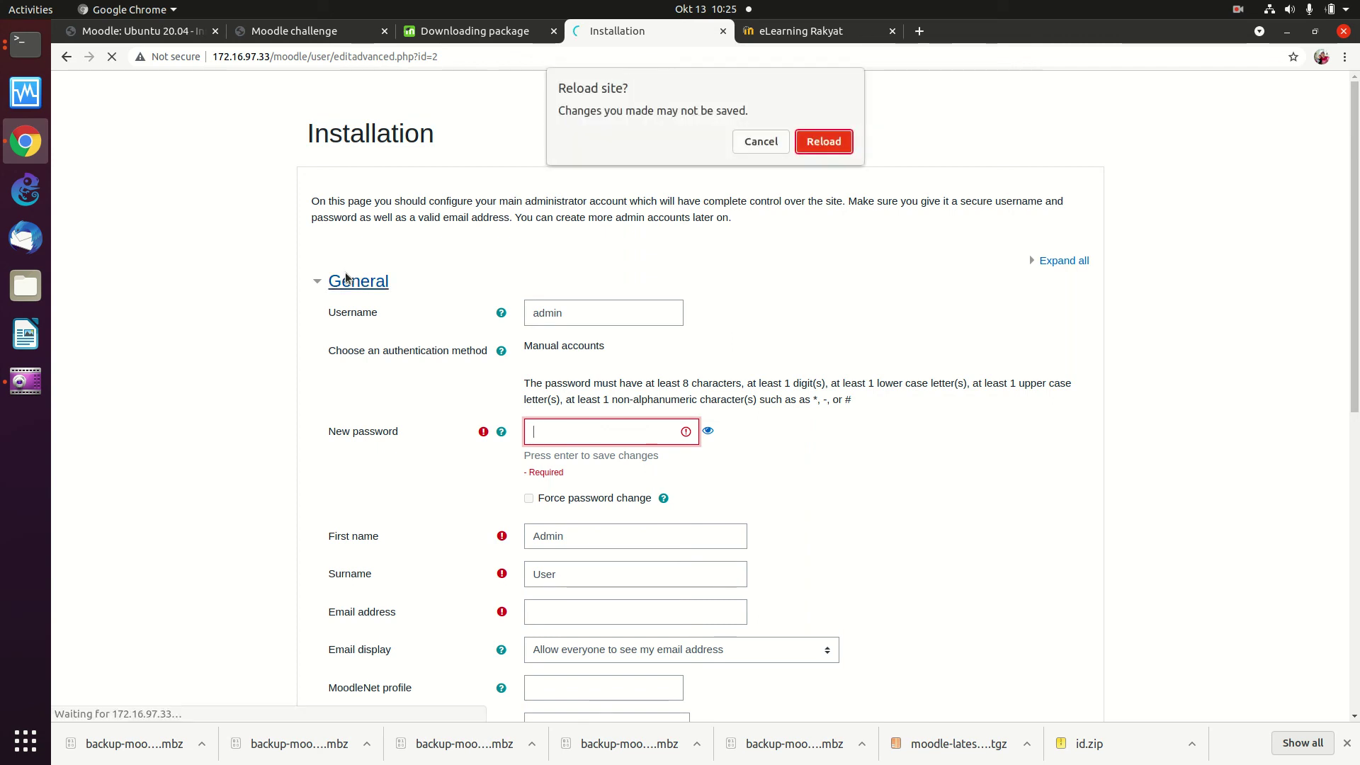
{"action": "left_click", "coordinate": [822, 141]}
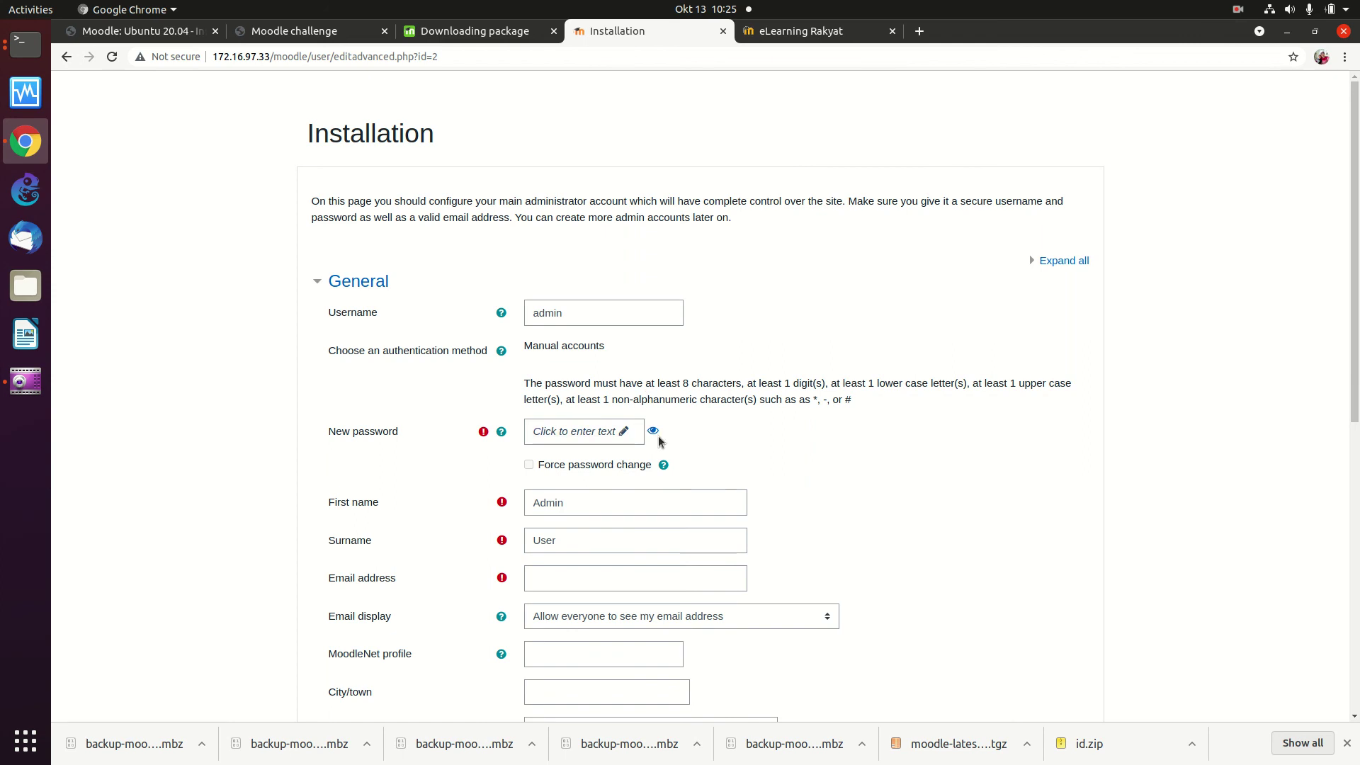
Step: Enter the new administrator password in the New password field
{"action": "left_click", "coordinate": [604, 433]}
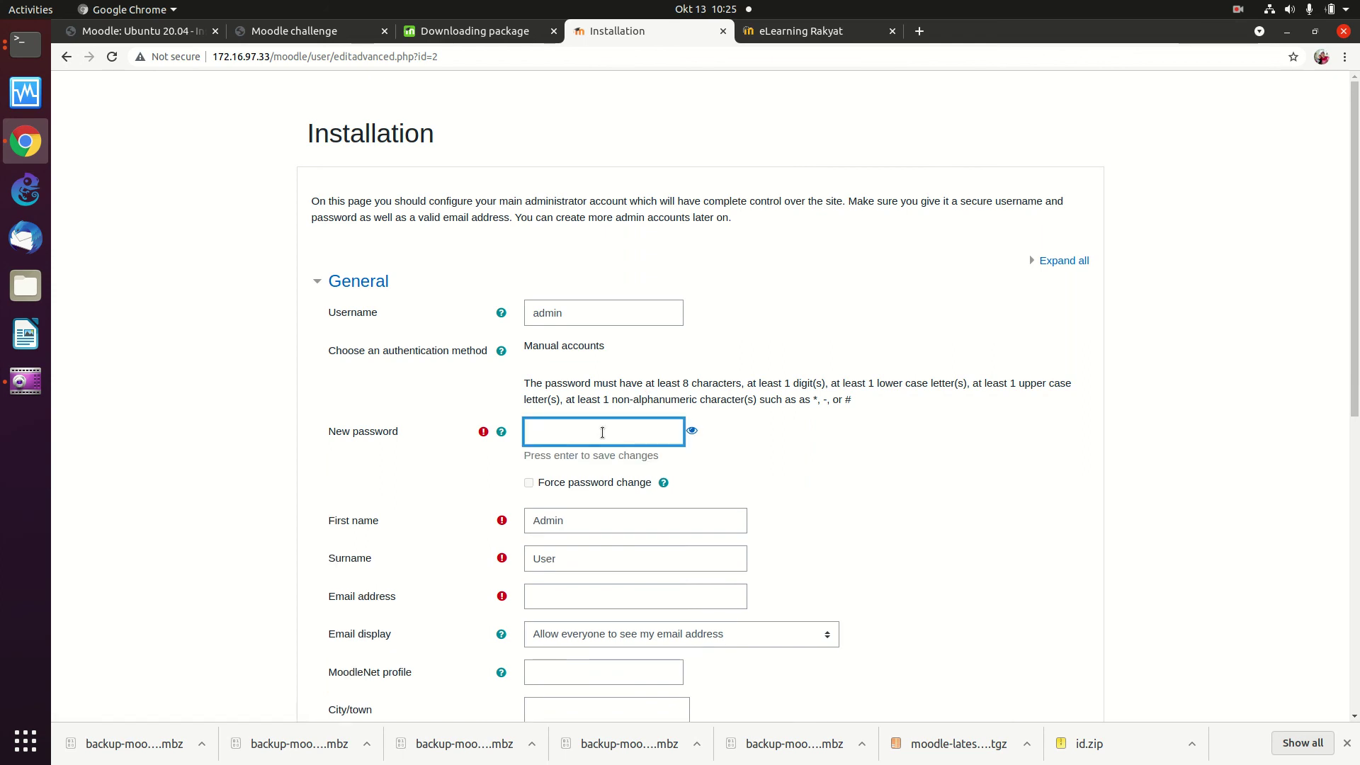
{"action": "type", "text": "***"}
{"action": "key", "text": "BackSpace"}
{"action": "type", "text": "***"}
{"action": "left_click", "coordinate": [607, 521]}
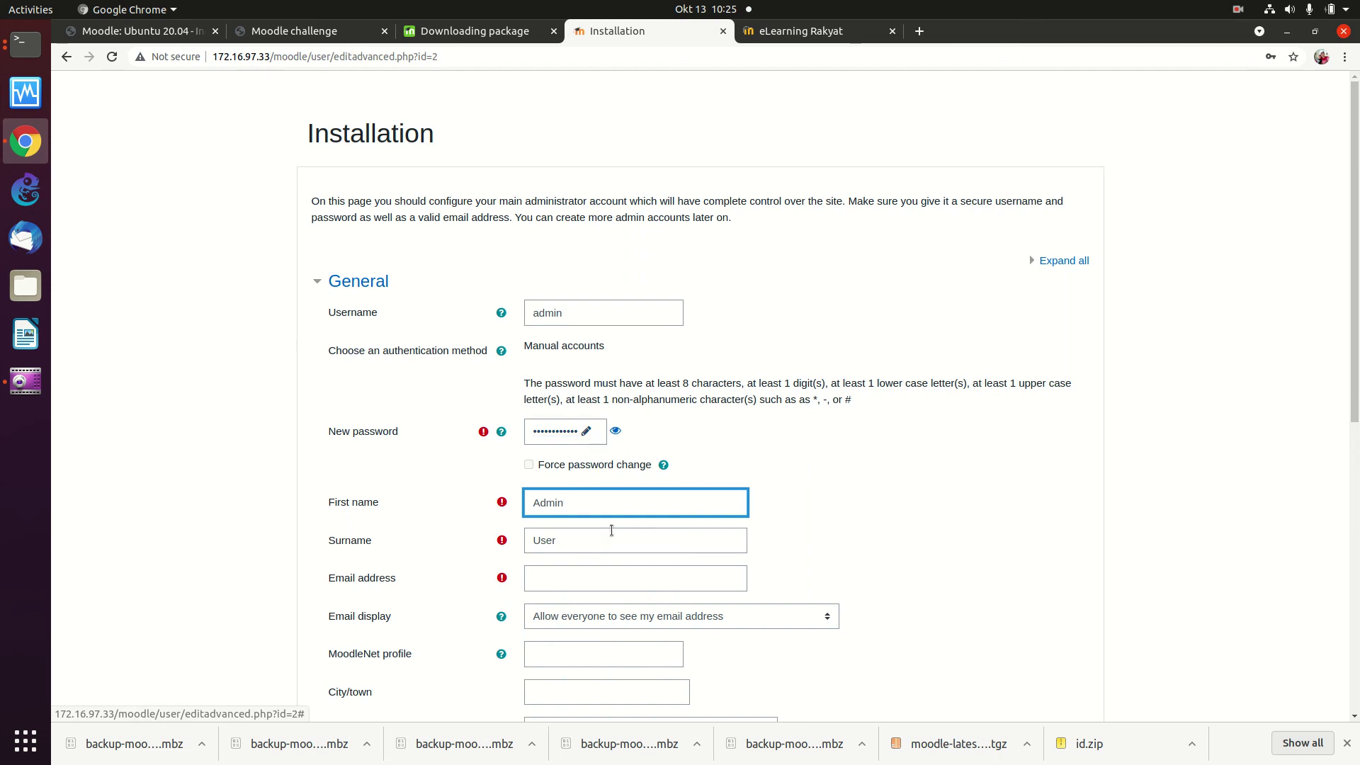
{"action": "scroll", "coordinate": [597, 542], "scroll_direction": "down", "scroll_amount": 3}
{"action": "scroll", "coordinate": [595, 544], "scroll_direction": "down", "scroll_amount": 9}
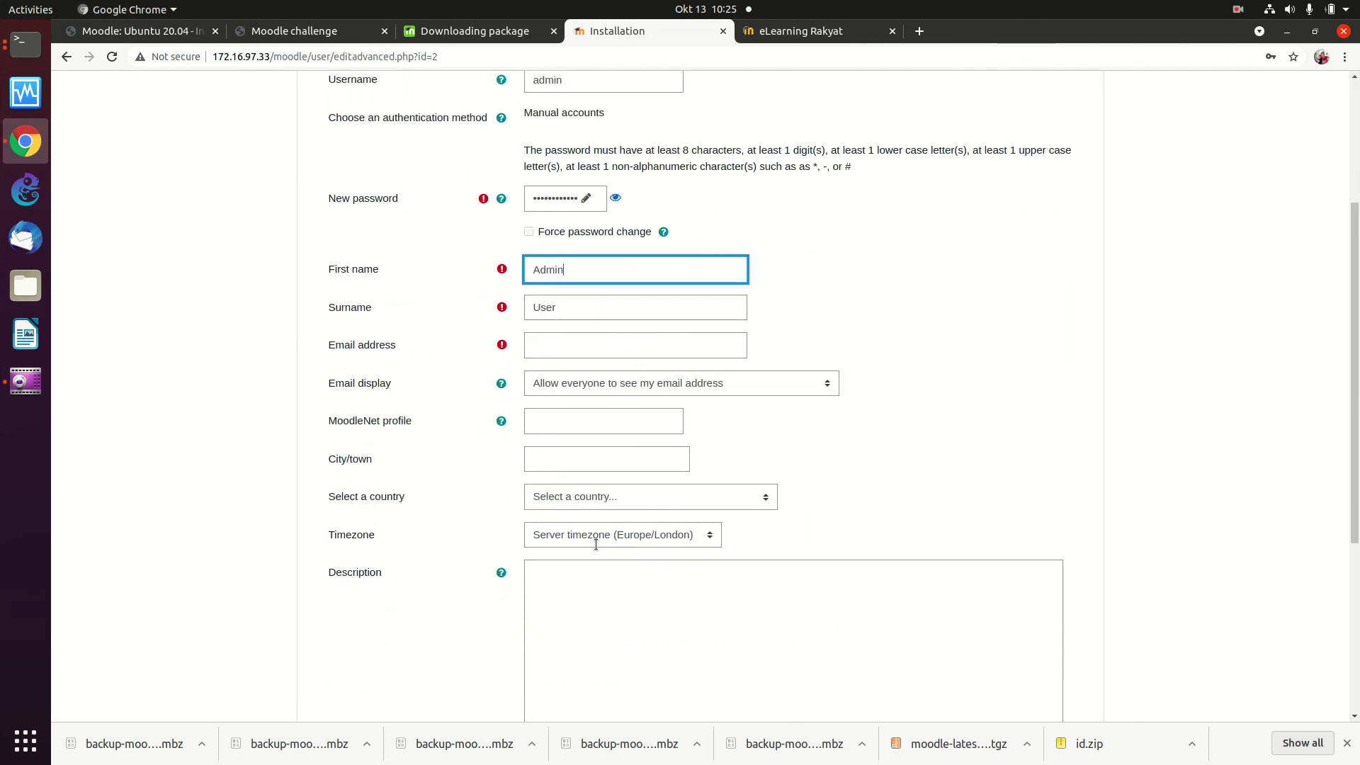
{"action": "scroll", "coordinate": [596, 544], "scroll_direction": "up", "scroll_amount": 7}
{"action": "scroll", "coordinate": [596, 544], "scroll_direction": "up", "scroll_amount": 5}
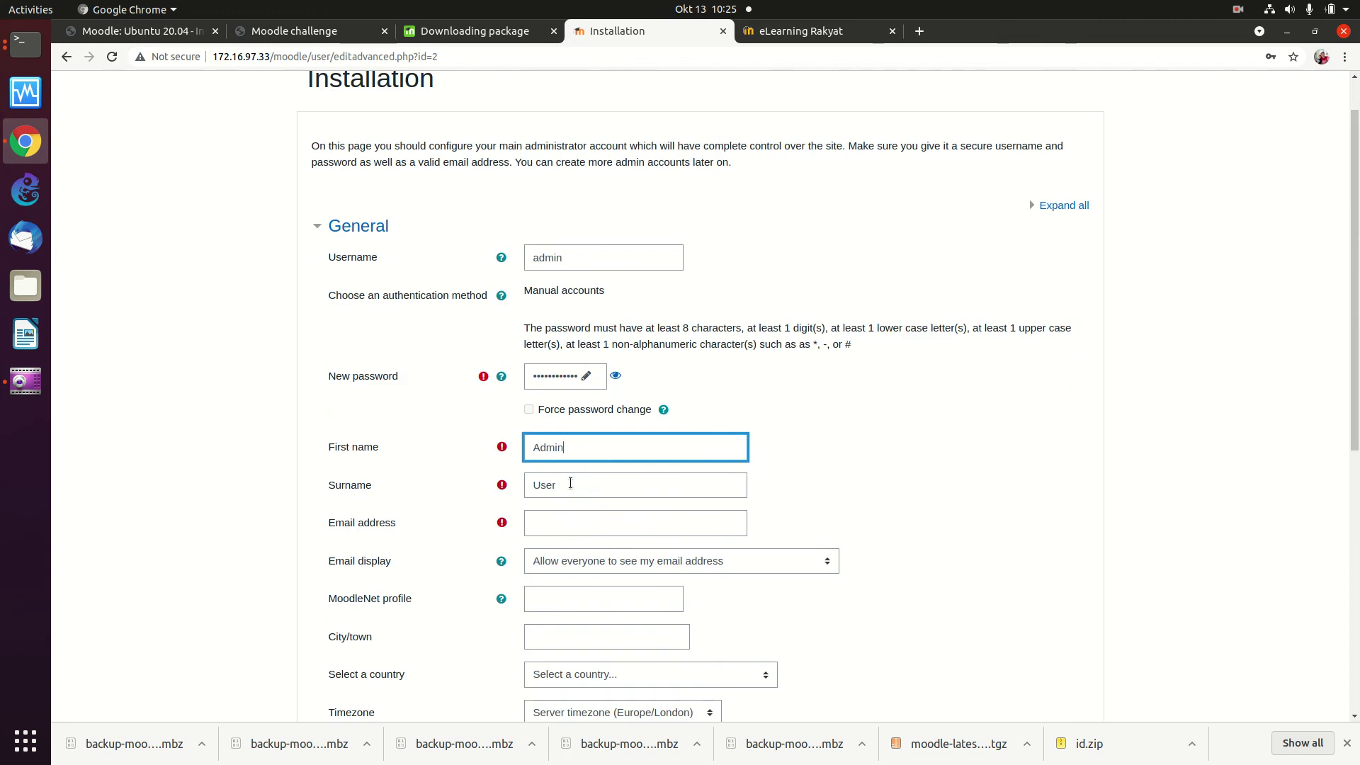
Step: Fill in the administrator's e-mail address on the utakses domain
{"action": "left_click", "coordinate": [567, 523]}
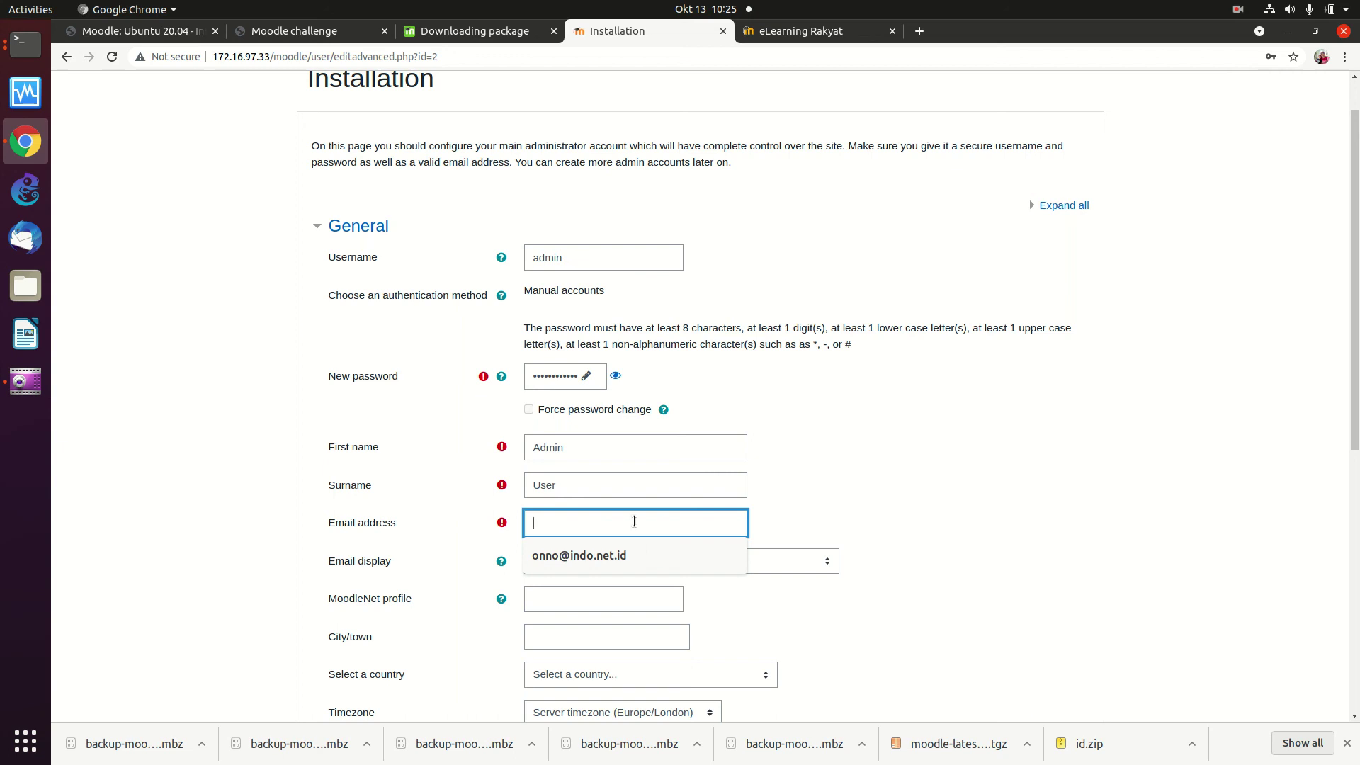
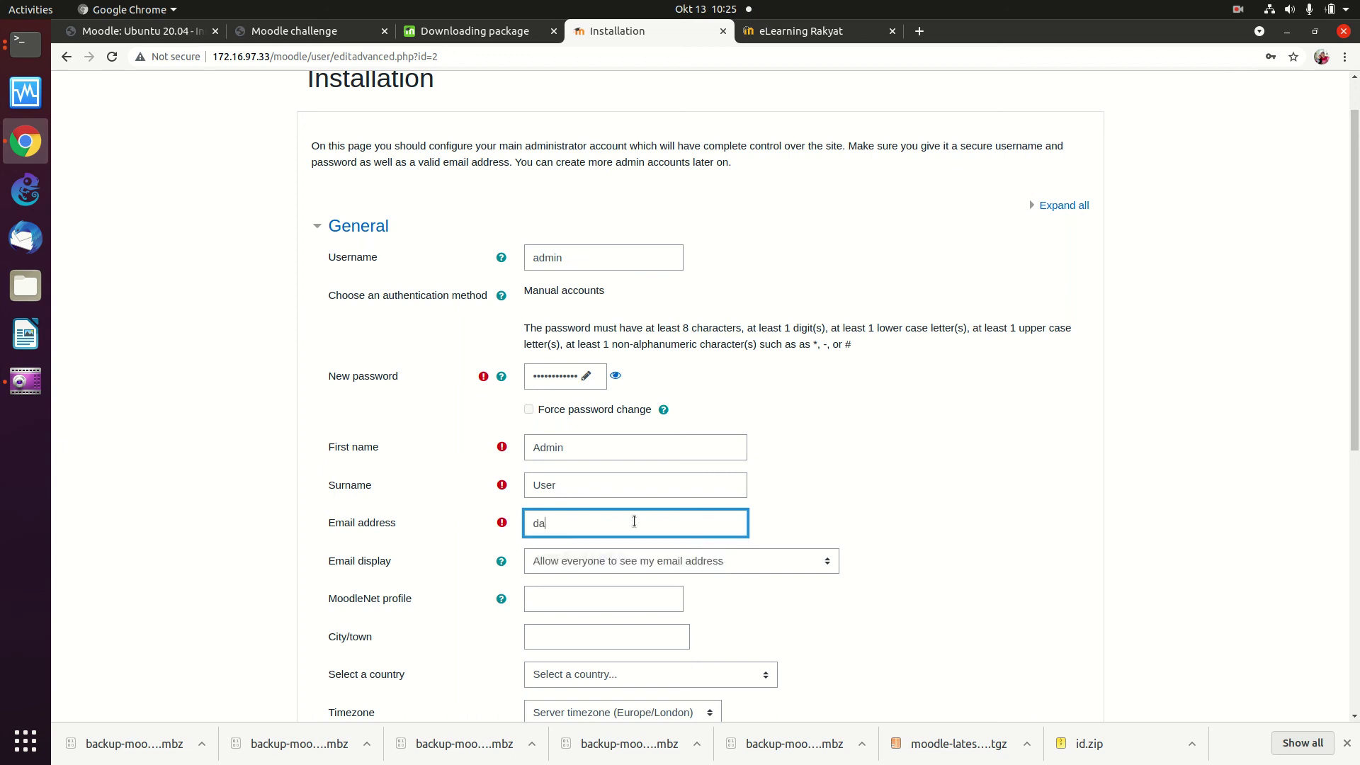
{"action": "key", "text": "ctrl+BackSpace"}
{"action": "key", "text": "Left"}
{"action": "key", "text": "Left"}
{"action": "scroll", "coordinate": [690, 580], "scroll_direction": "down", "scroll_amount": 5}
{"action": "scroll", "coordinate": [690, 580], "scroll_direction": "down", "scroll_amount": 4}
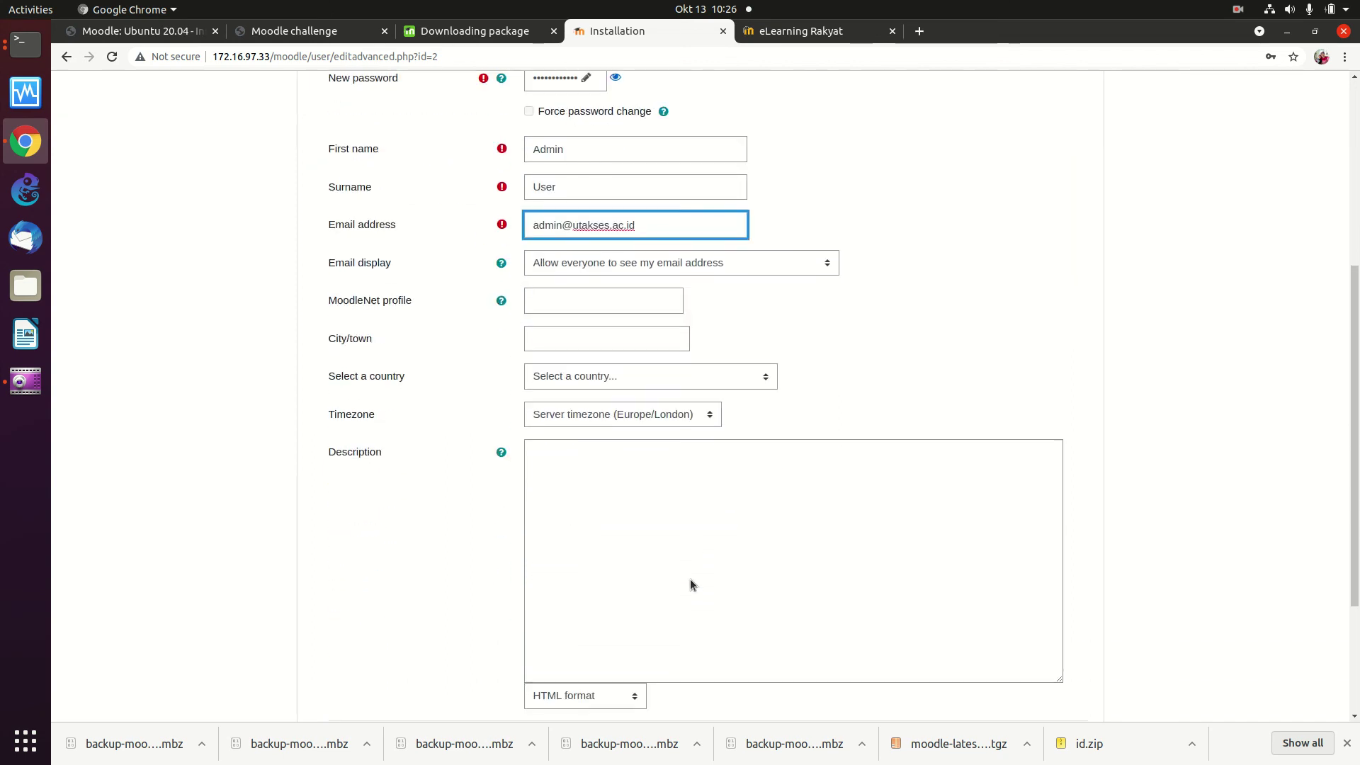
{"action": "scroll", "coordinate": [690, 579], "scroll_direction": "up", "scroll_amount": 1}
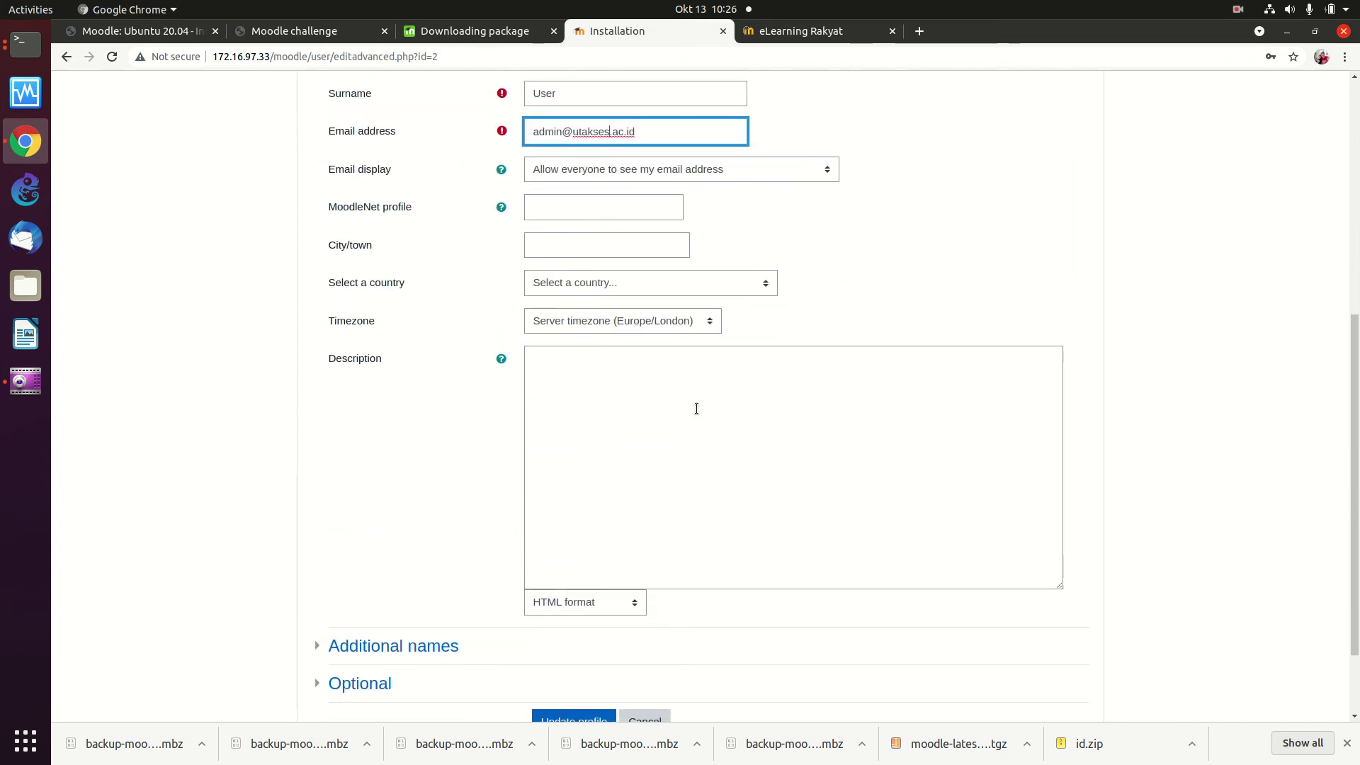
Step: Set the admin account's country to Indonesia
{"action": "left_click", "coordinate": [746, 284]}
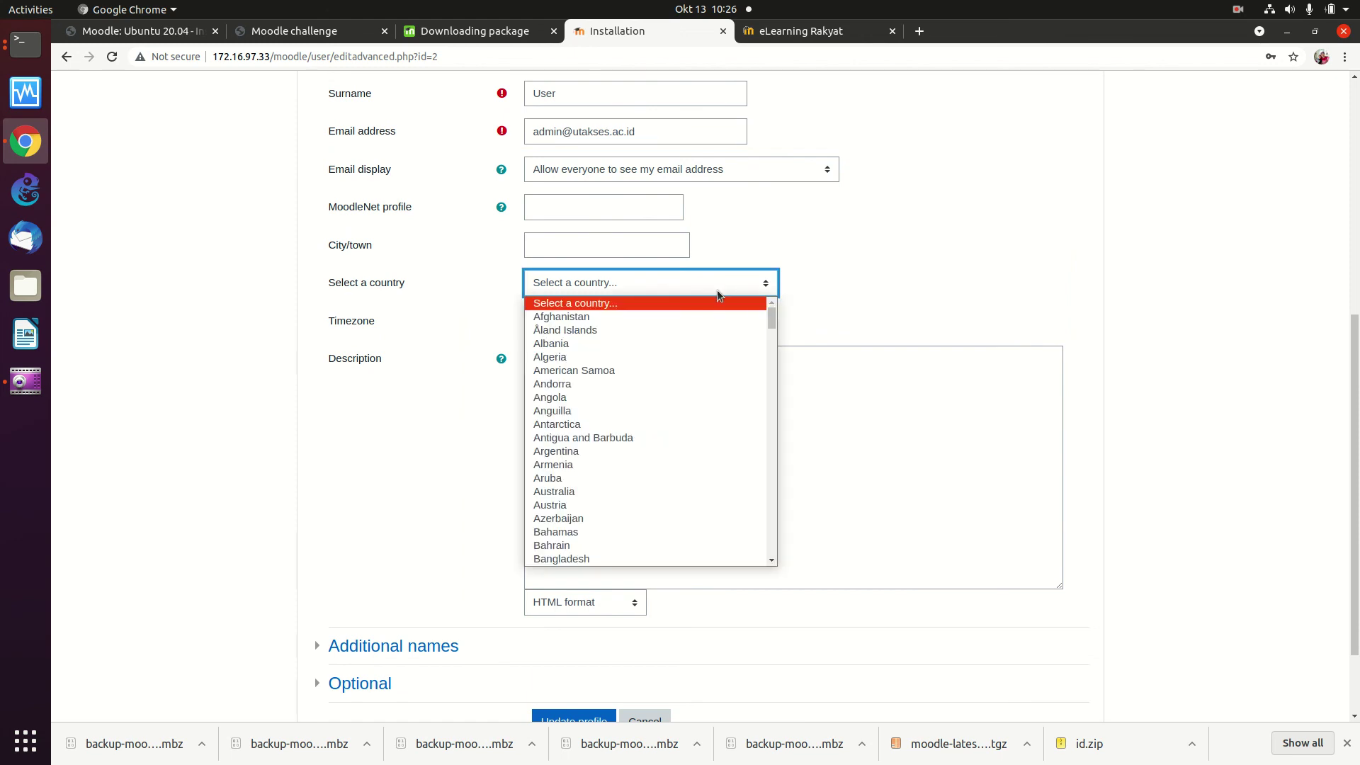
{"action": "type", "text": "u"}
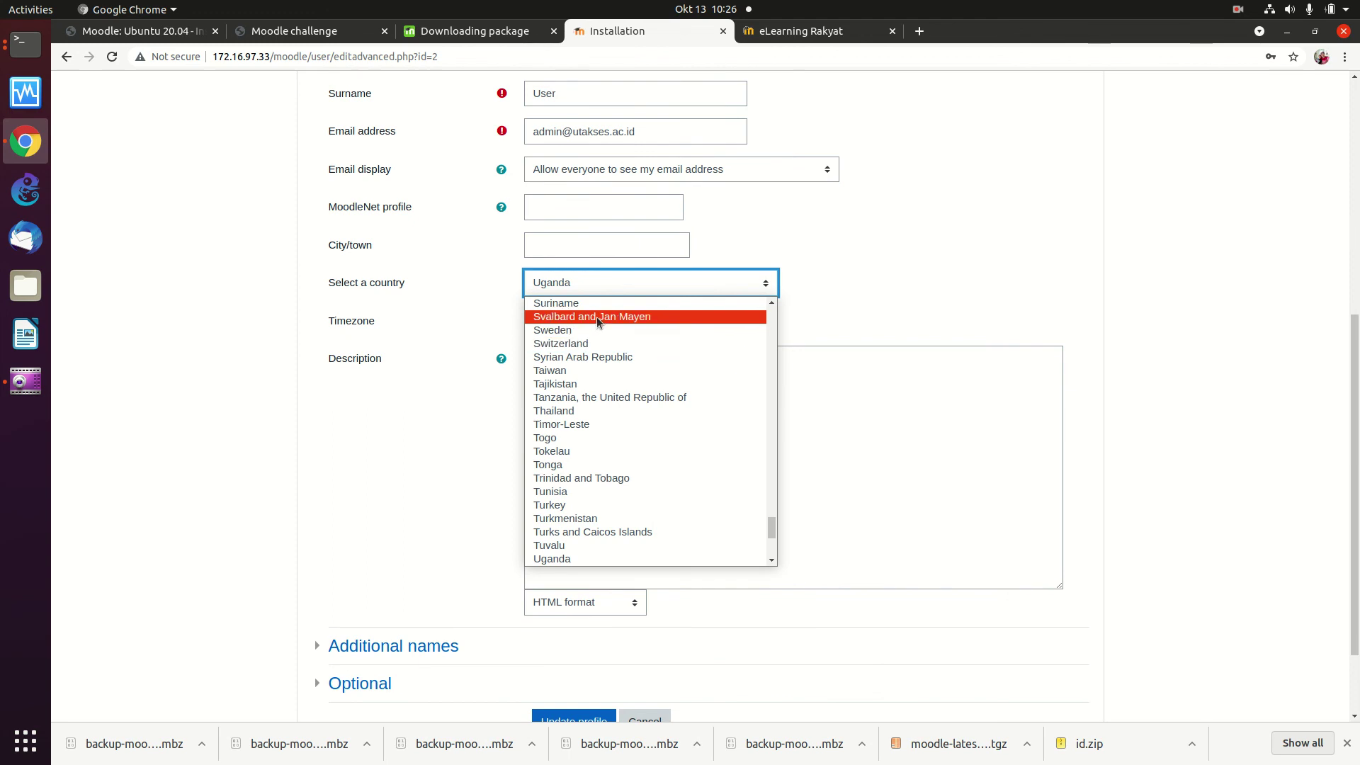
{"action": "left_click", "coordinate": [580, 280]}
{"action": "left_click", "coordinate": [581, 279]}
{"action": "type", "text": "amoa"}
{"action": "scroll", "coordinate": [580, 326], "scroll_direction": "up", "scroll_amount": 1}
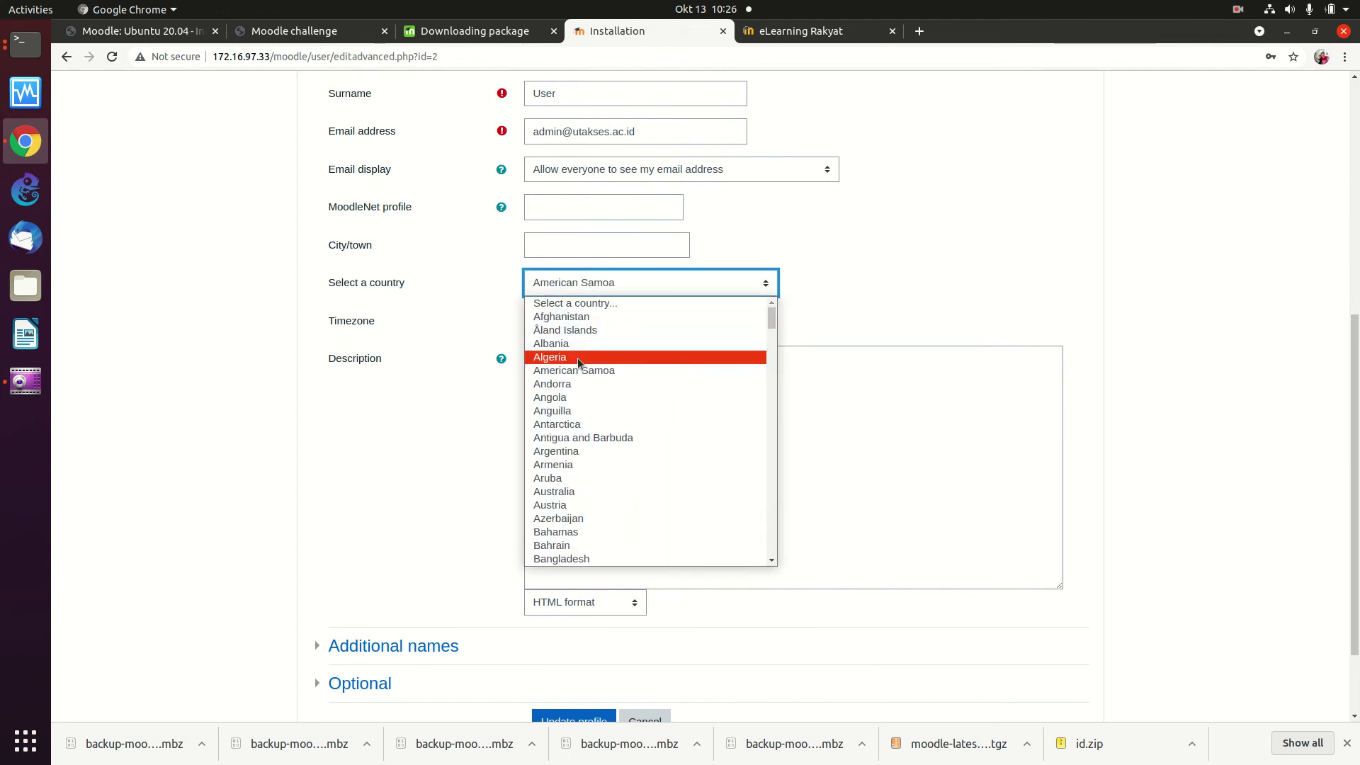
{"action": "left_click", "coordinate": [645, 286]}
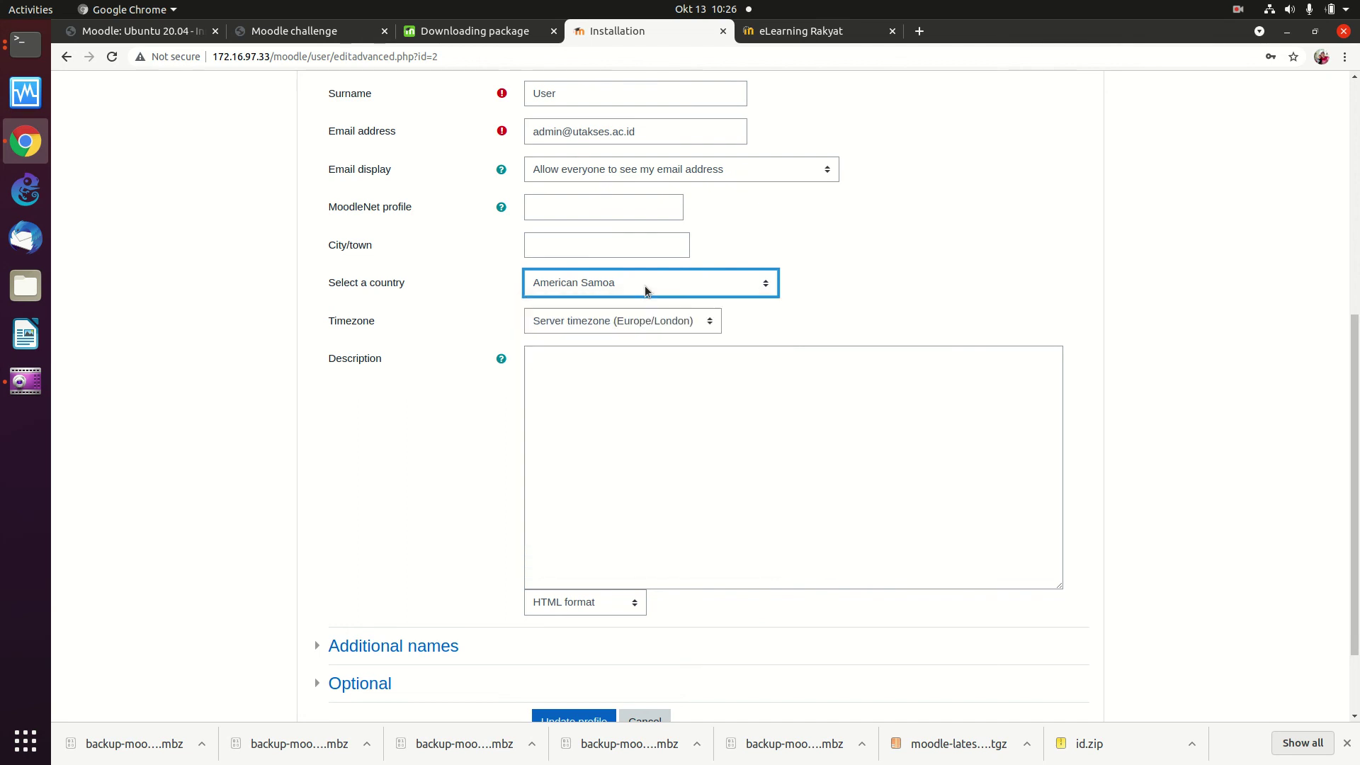
{"action": "left_click", "coordinate": [678, 284]}
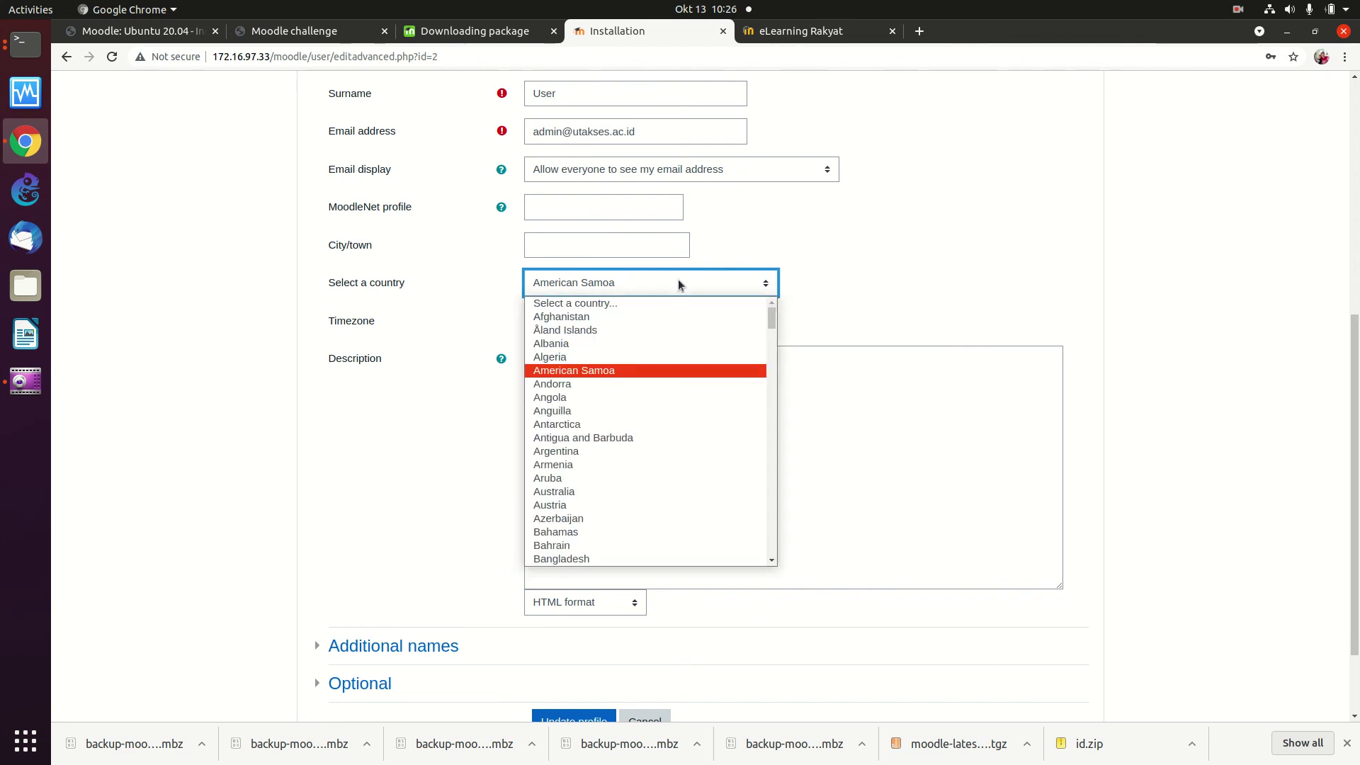
{"action": "type", "text": "in"}
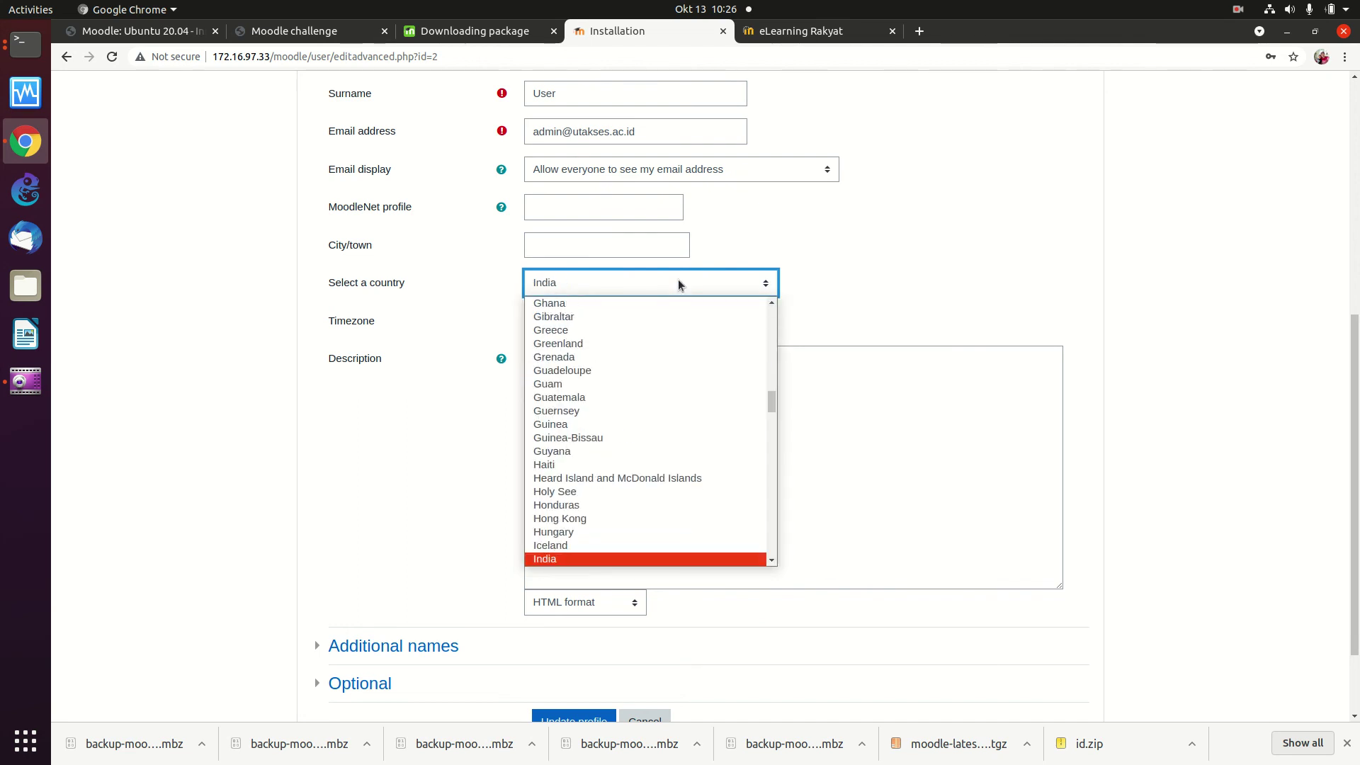
{"action": "scroll", "coordinate": [636, 425], "scroll_direction": "down", "scroll_amount": 2}
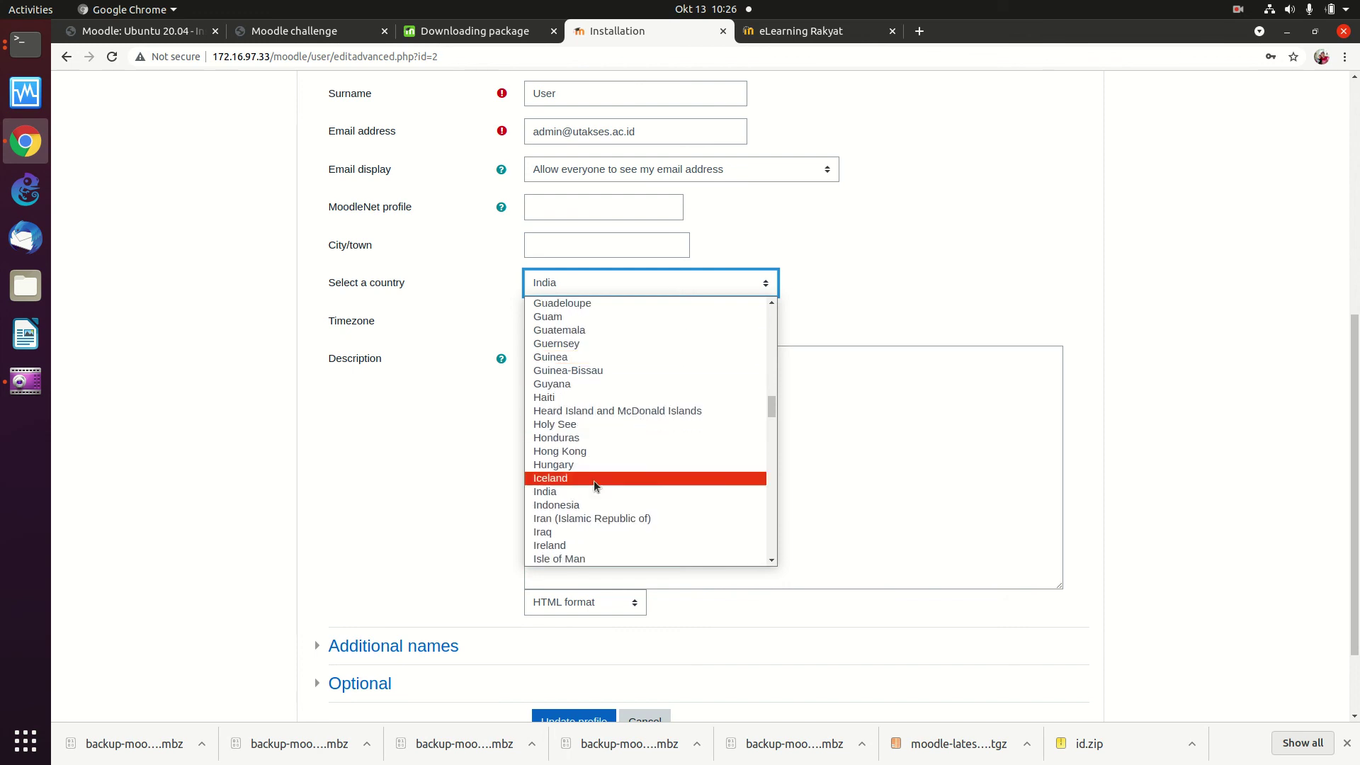
{"action": "left_click", "coordinate": [580, 503]}
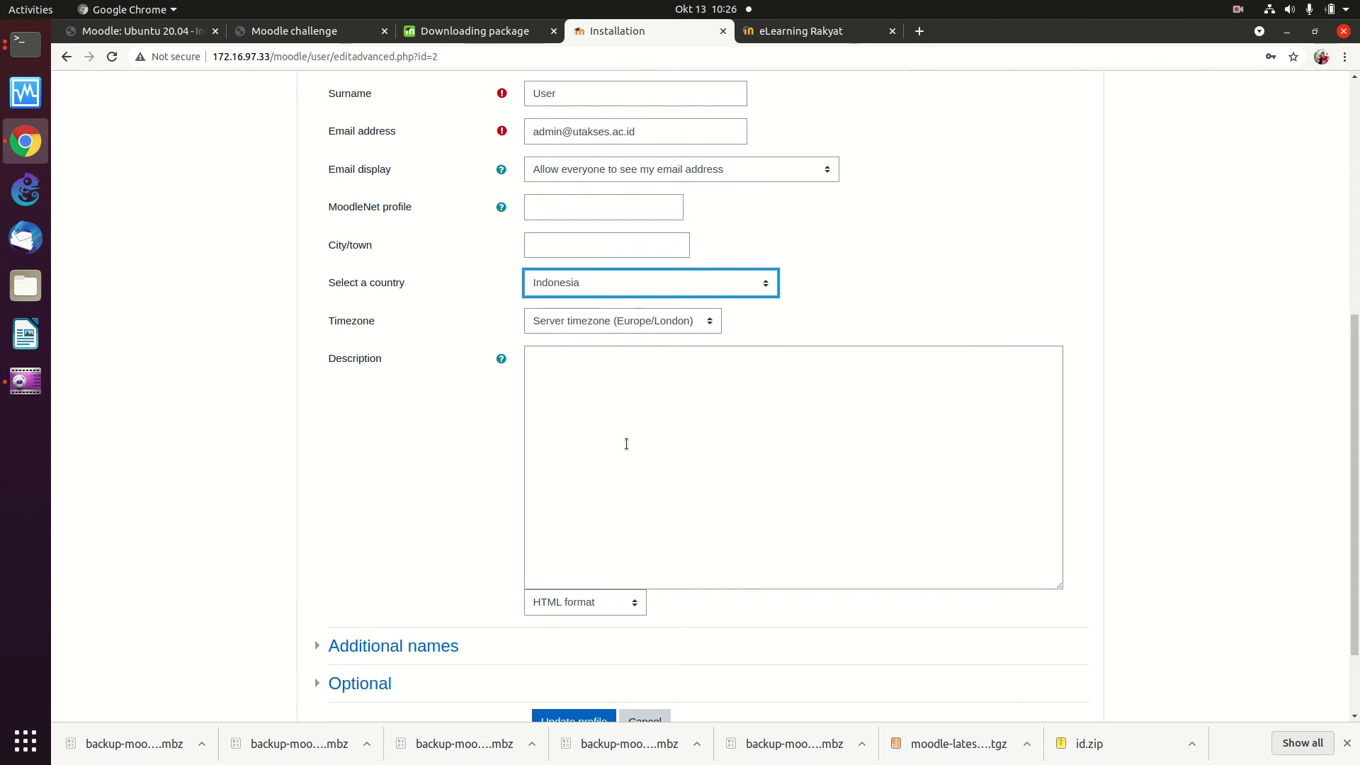
{"action": "scroll", "coordinate": [626, 444], "scroll_direction": "down", "scroll_amount": 2}
{"action": "scroll", "coordinate": [626, 444], "scroll_direction": "up", "scroll_amount": 1}
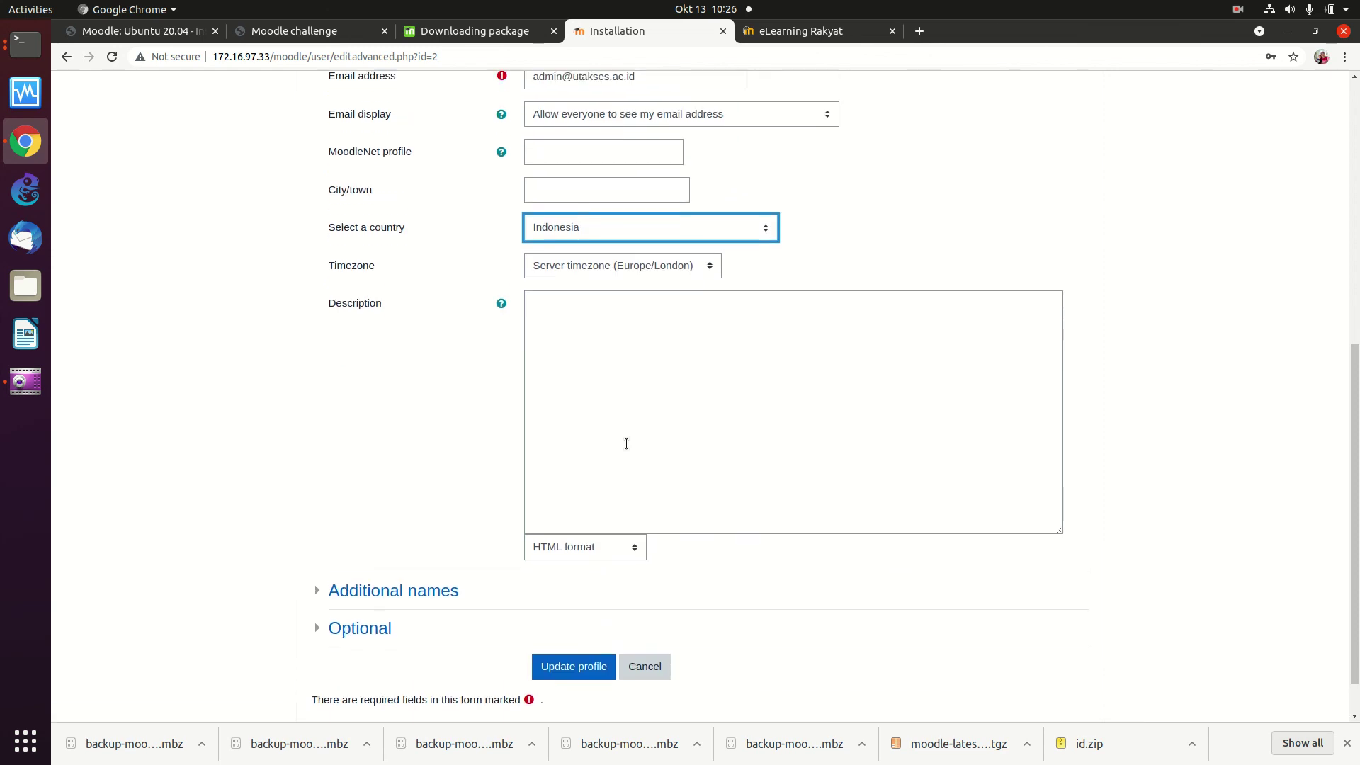
Step: Set the timezone to Asia/Jakarta and save the admin profile
{"action": "left_click", "coordinate": [648, 263]}
{"action": "scroll", "coordinate": [623, 381], "scroll_direction": "up", "scroll_amount": 20}
{"action": "scroll", "coordinate": [622, 387], "scroll_direction": "up", "scroll_amount": 20}
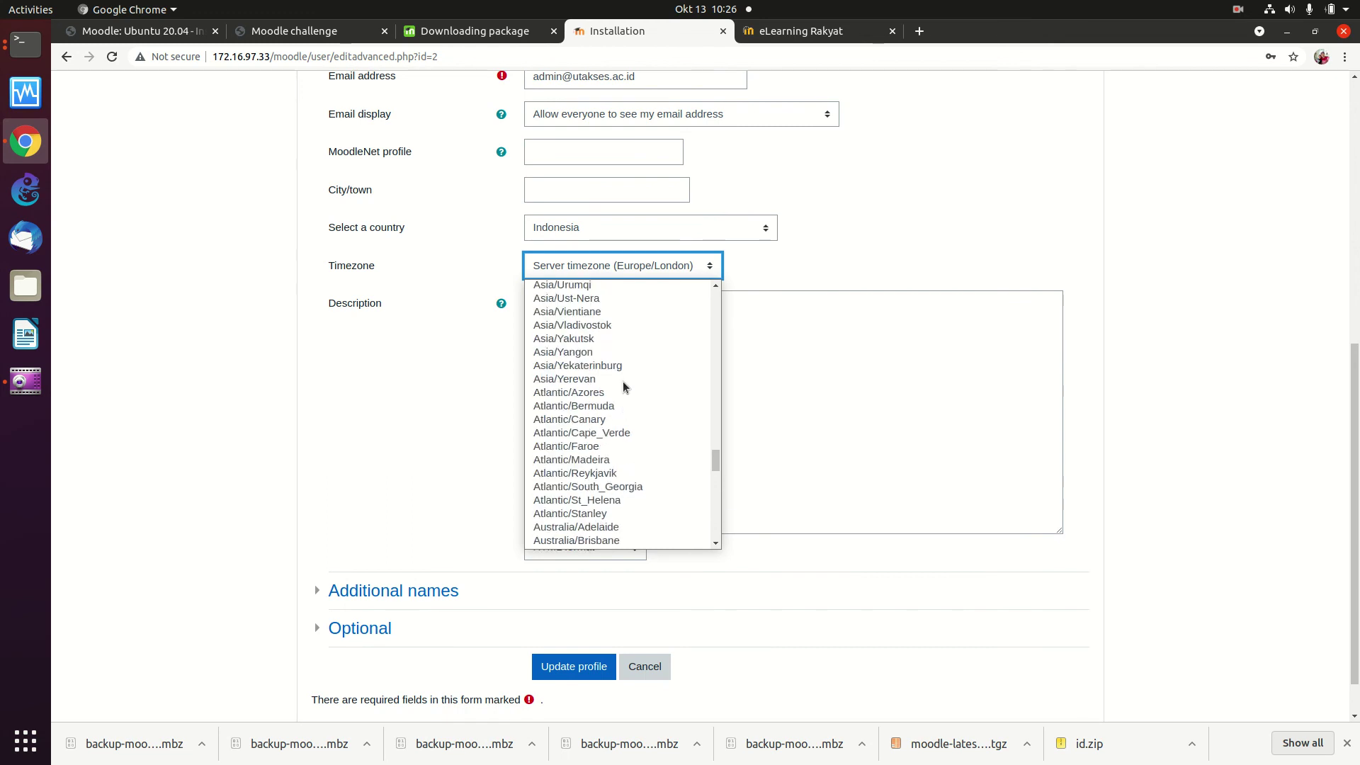
{"action": "scroll", "coordinate": [623, 386], "scroll_direction": "up", "scroll_amount": 20}
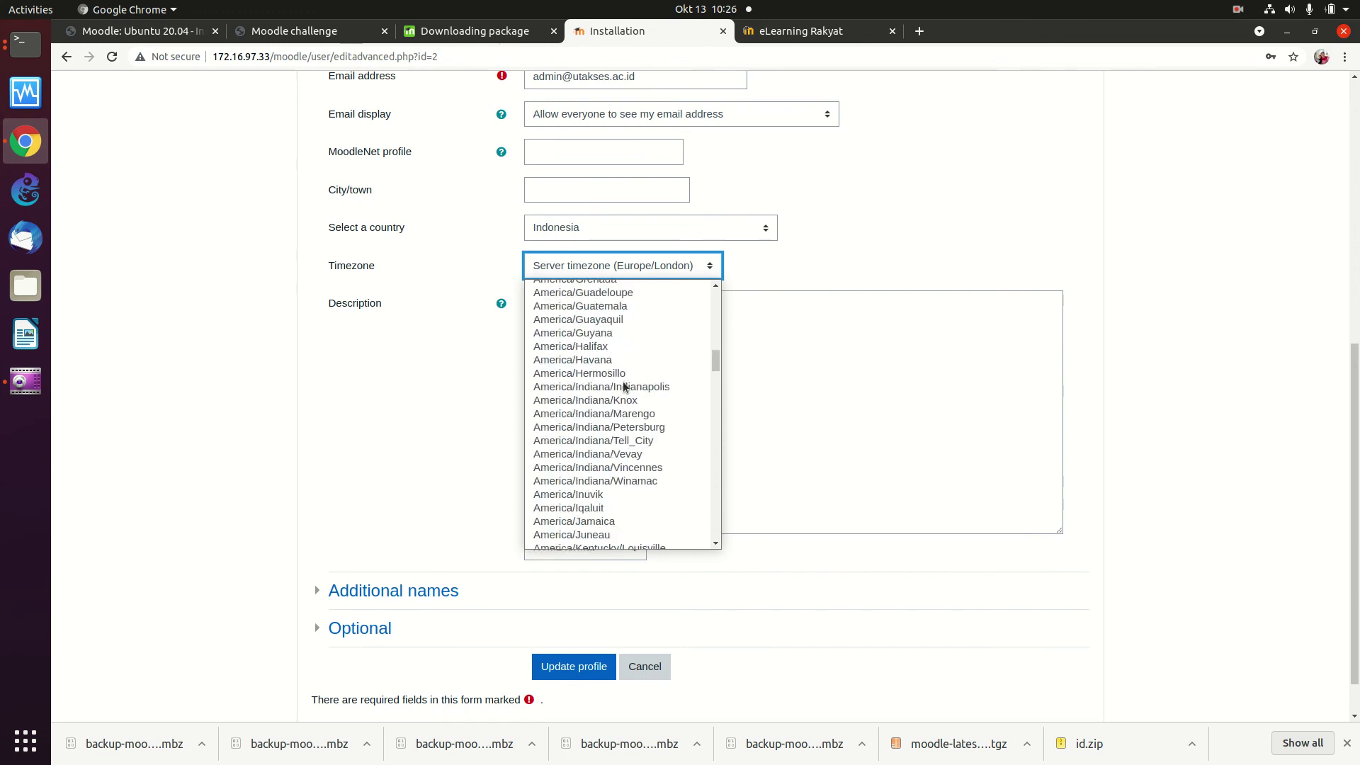
{"action": "scroll", "coordinate": [622, 386], "scroll_direction": "down", "scroll_amount": 20}
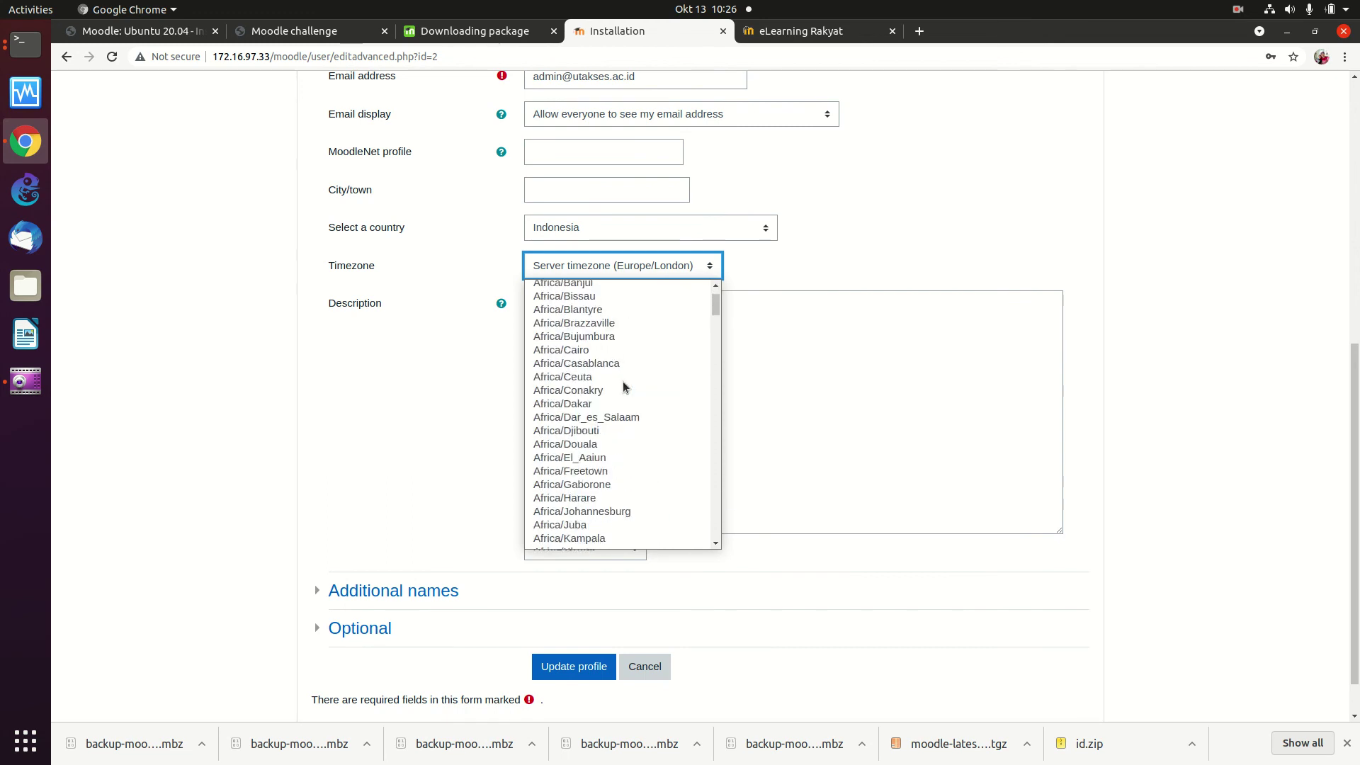
{"action": "scroll", "coordinate": [623, 387], "scroll_direction": "down", "scroll_amount": 20}
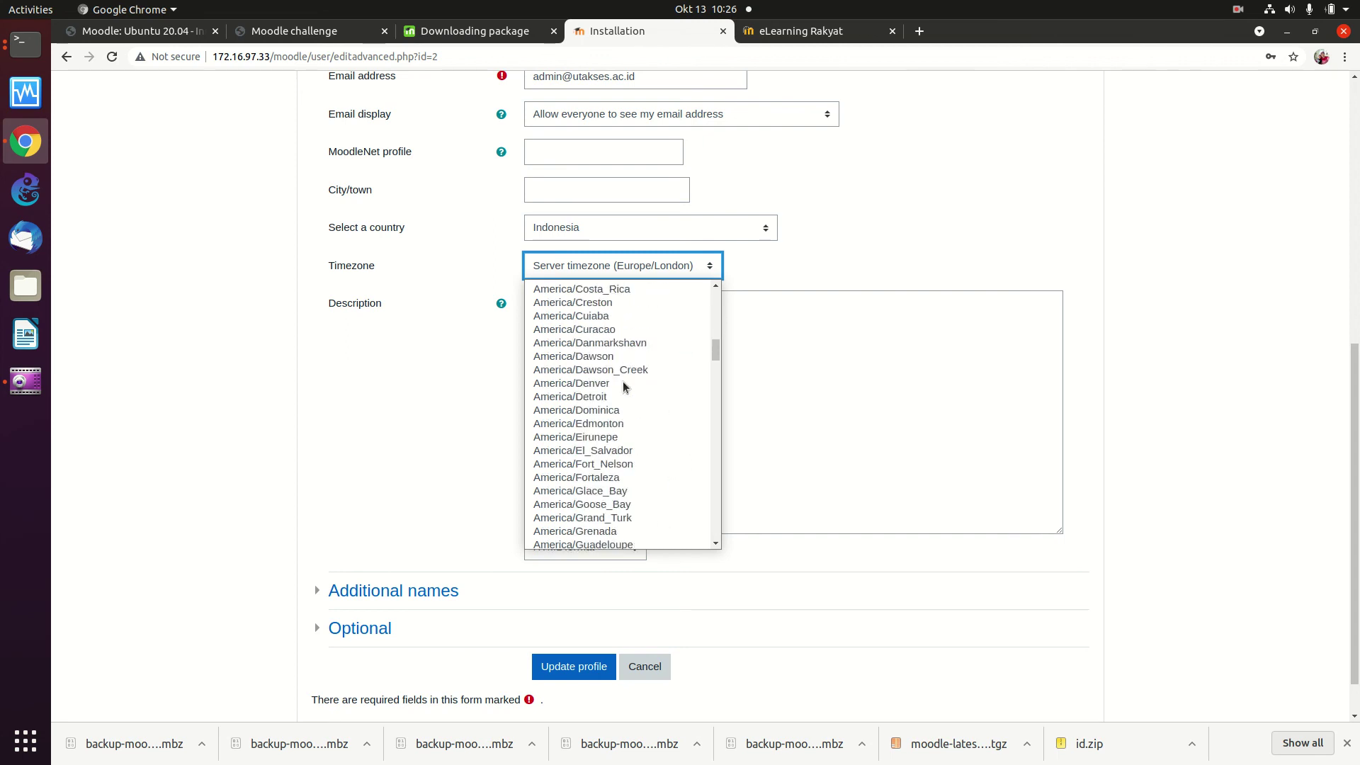
{"action": "scroll", "coordinate": [623, 383], "scroll_direction": "down", "scroll_amount": 15}
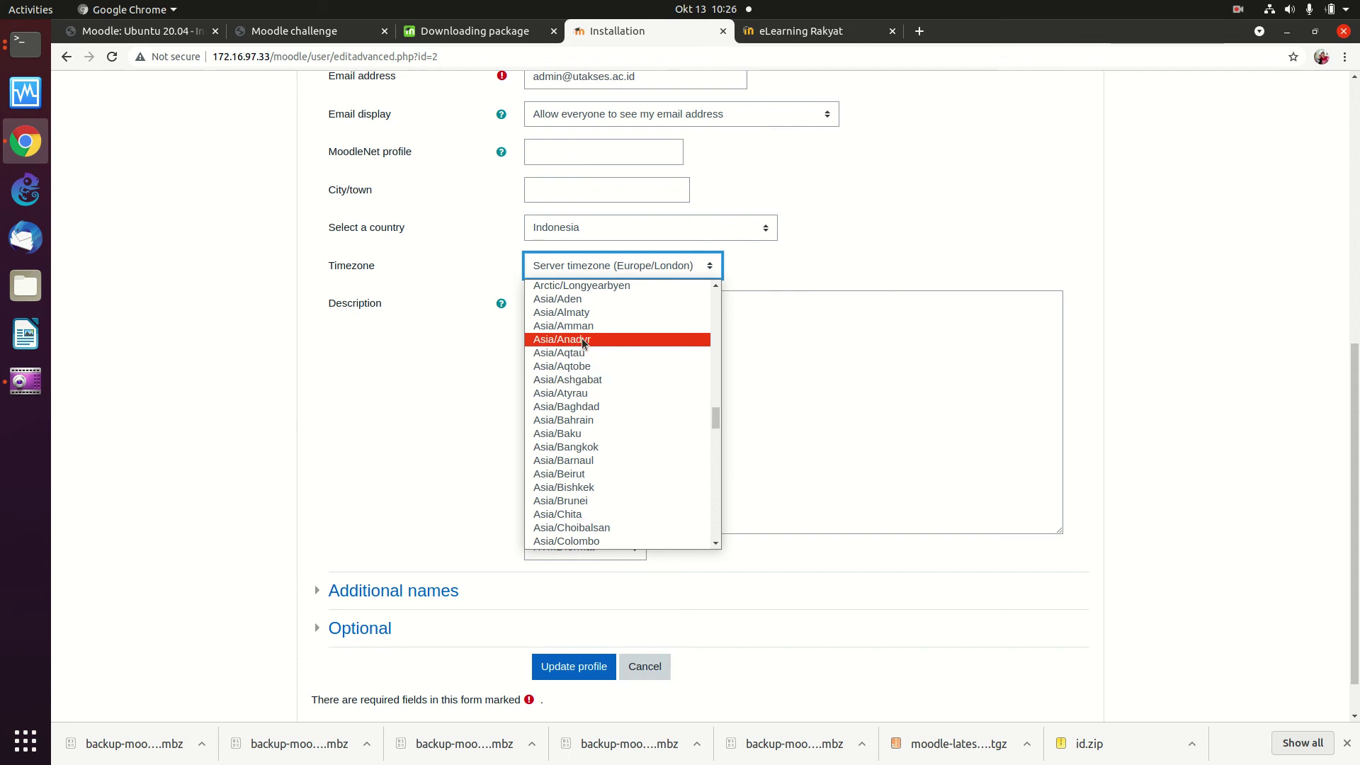
{"action": "scroll", "coordinate": [585, 443], "scroll_direction": "down", "scroll_amount": 1}
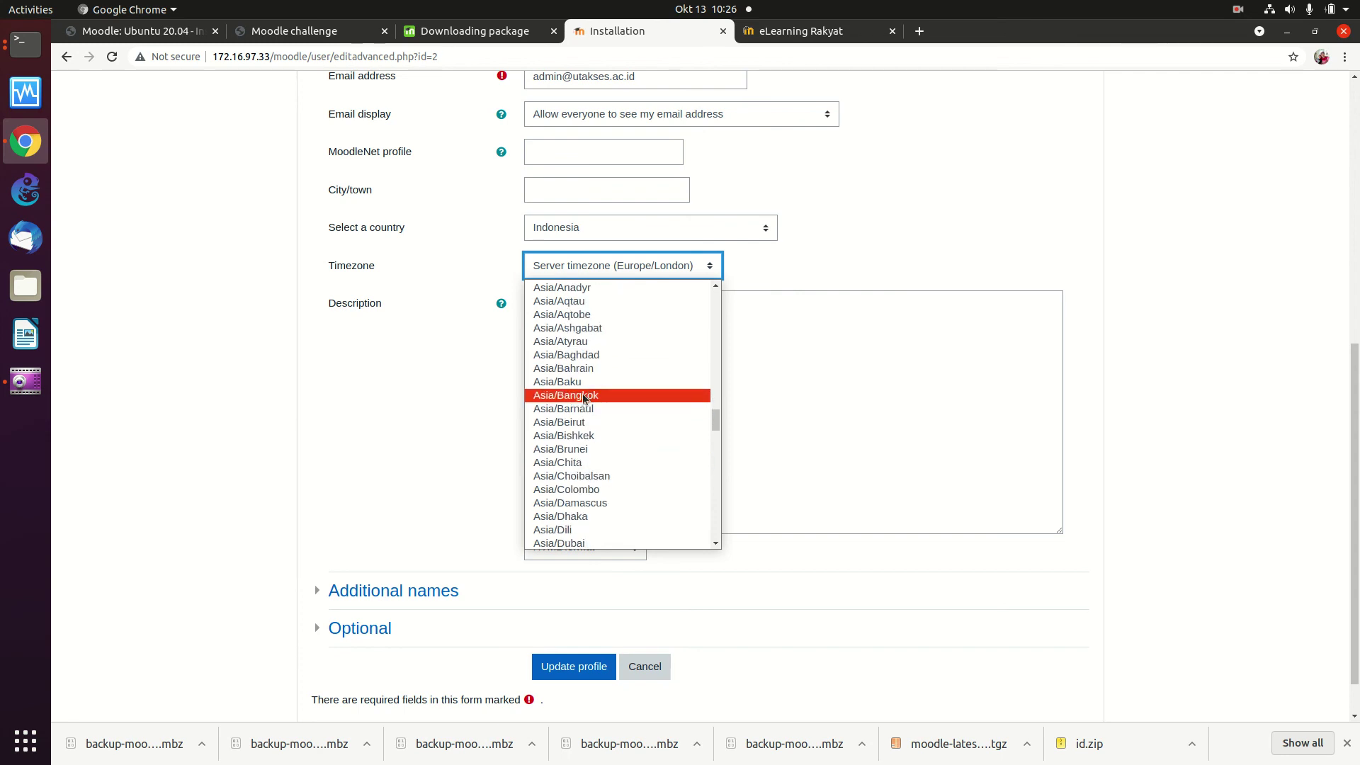
{"action": "scroll", "coordinate": [578, 459], "scroll_direction": "down", "scroll_amount": 2}
{"action": "scroll", "coordinate": [578, 459], "scroll_direction": "down", "scroll_amount": 2}
{"action": "left_click", "coordinate": [576, 470]}
{"action": "scroll", "coordinate": [651, 494], "scroll_direction": "up", "scroll_amount": 7}
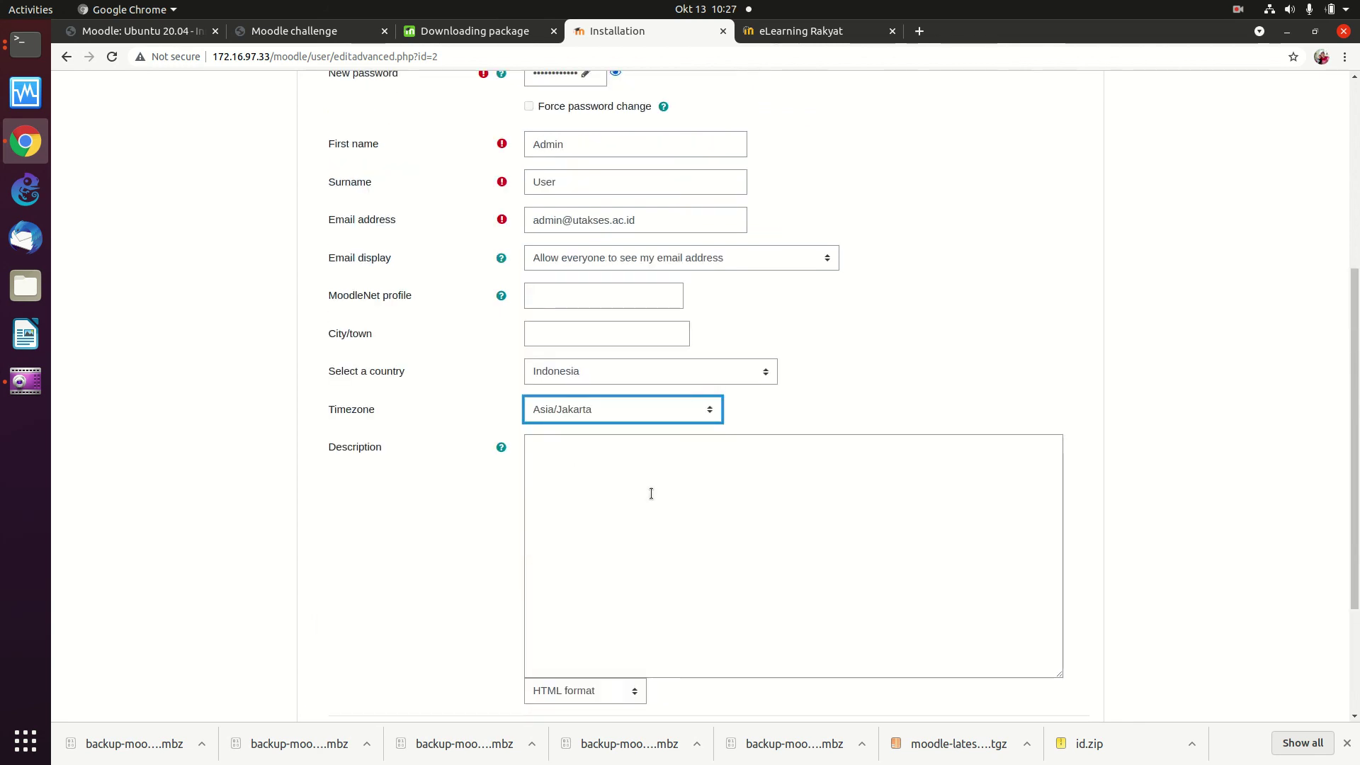
{"action": "scroll", "coordinate": [651, 494], "scroll_direction": "down", "scroll_amount": 2}
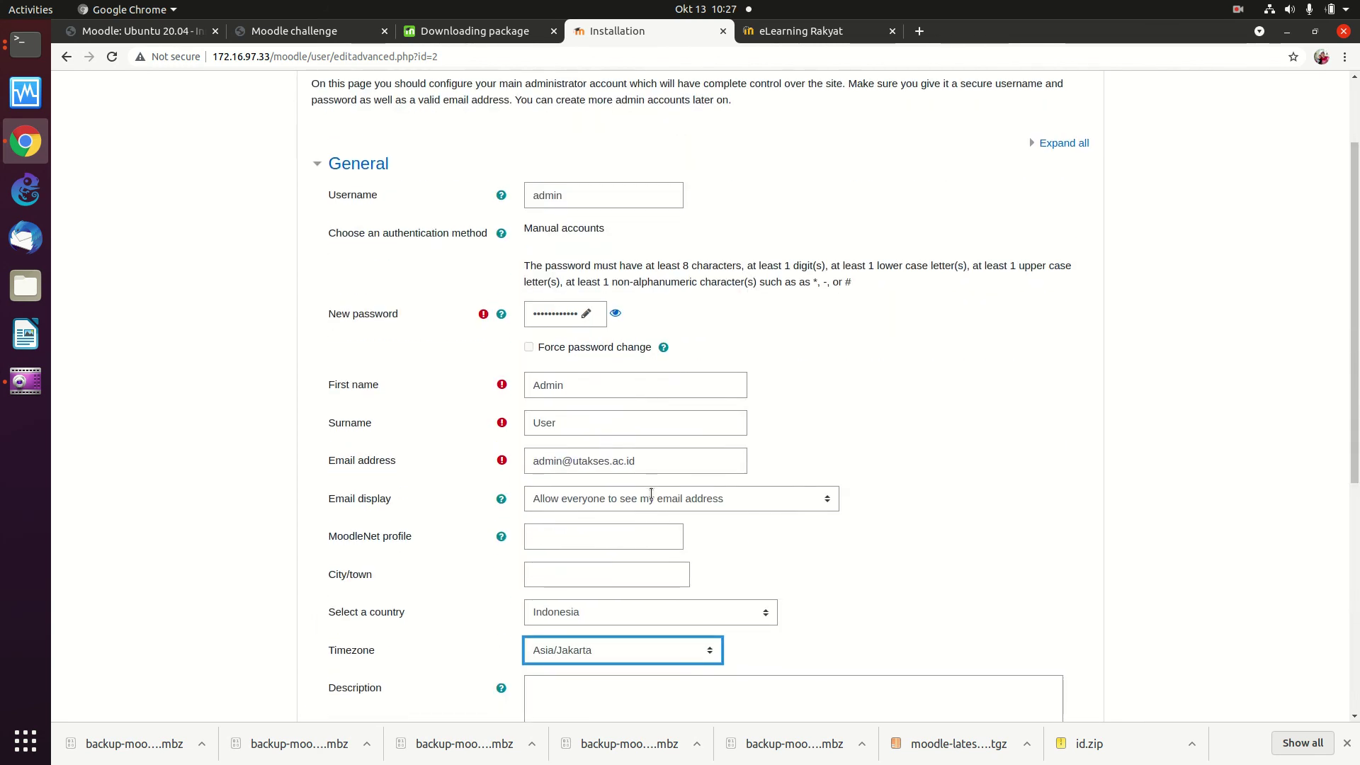
{"action": "scroll", "coordinate": [651, 493], "scroll_direction": "down", "scroll_amount": 5}
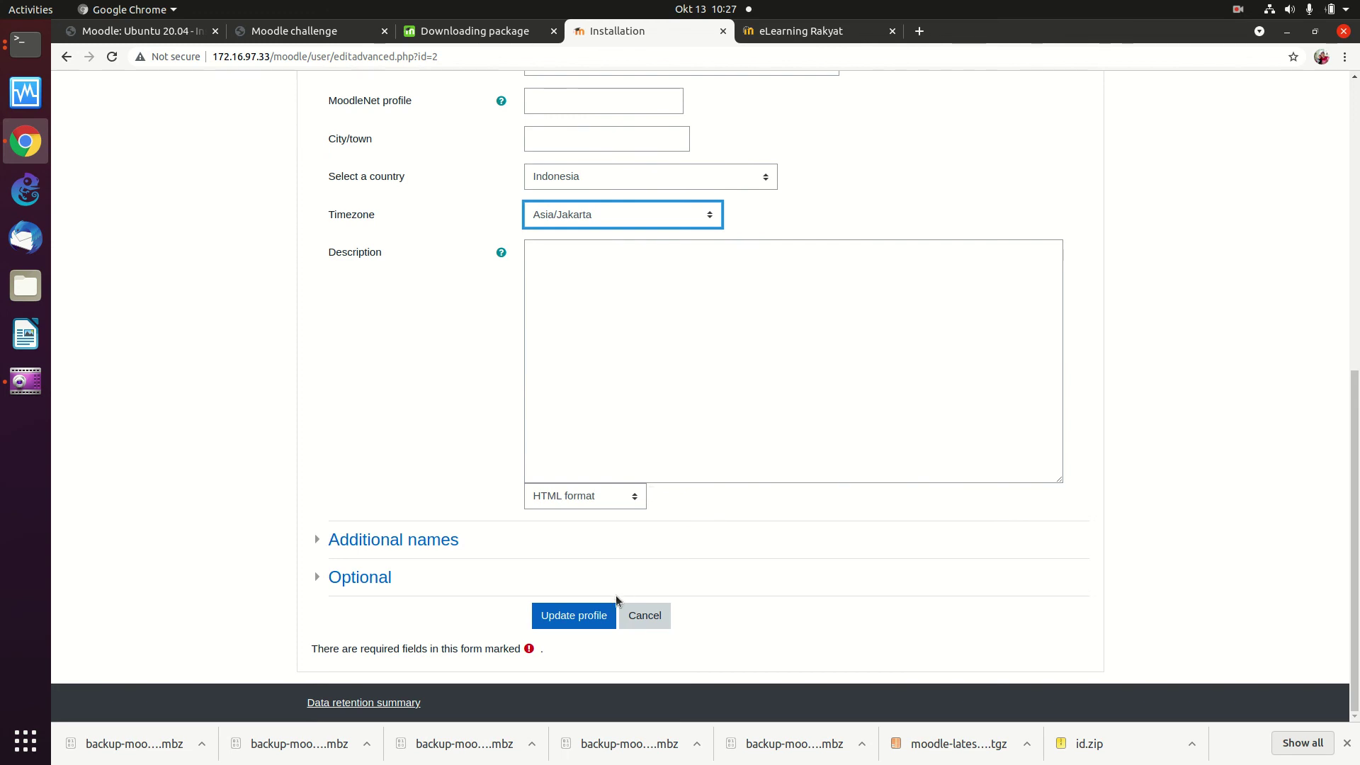
{"action": "left_click", "coordinate": [589, 617]}
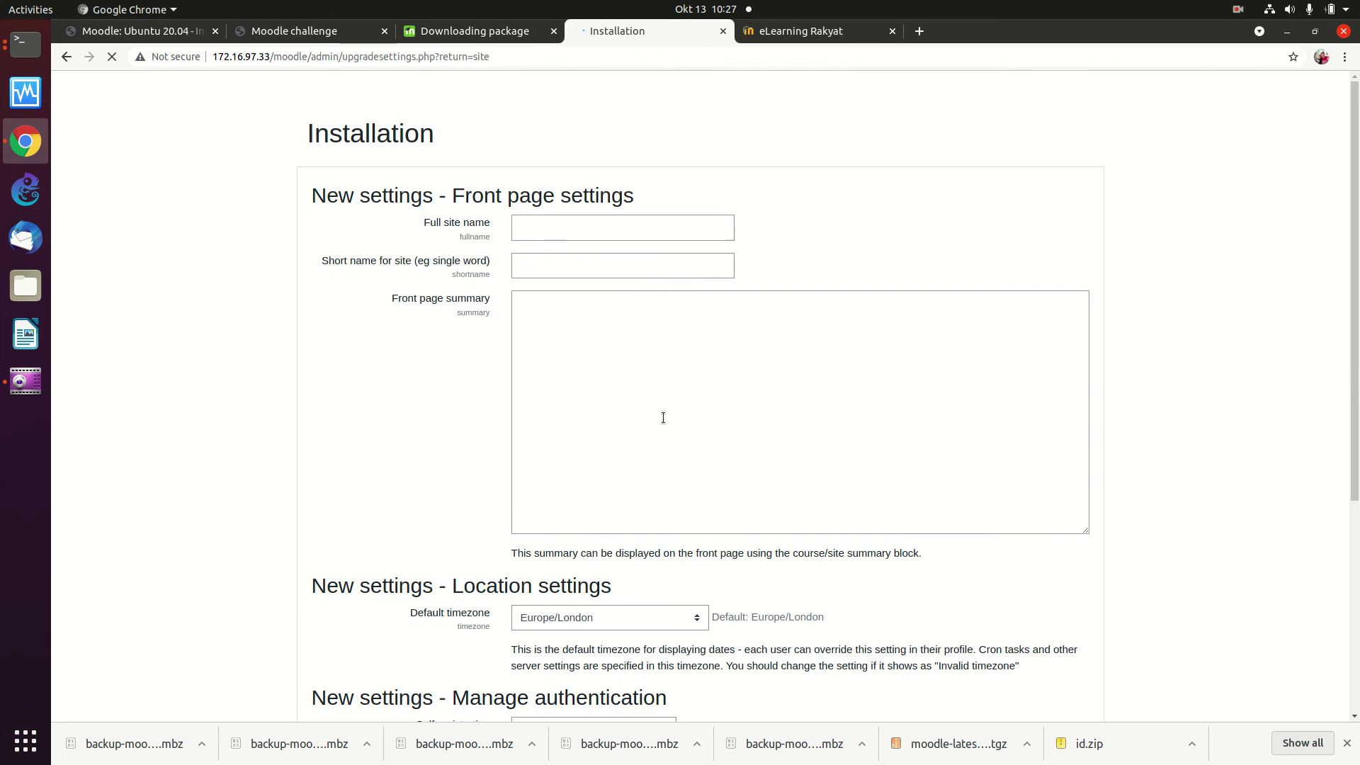
Step: Enter utakses as both the full site name and short name, then save
{"action": "left_click", "coordinate": [589, 237]}
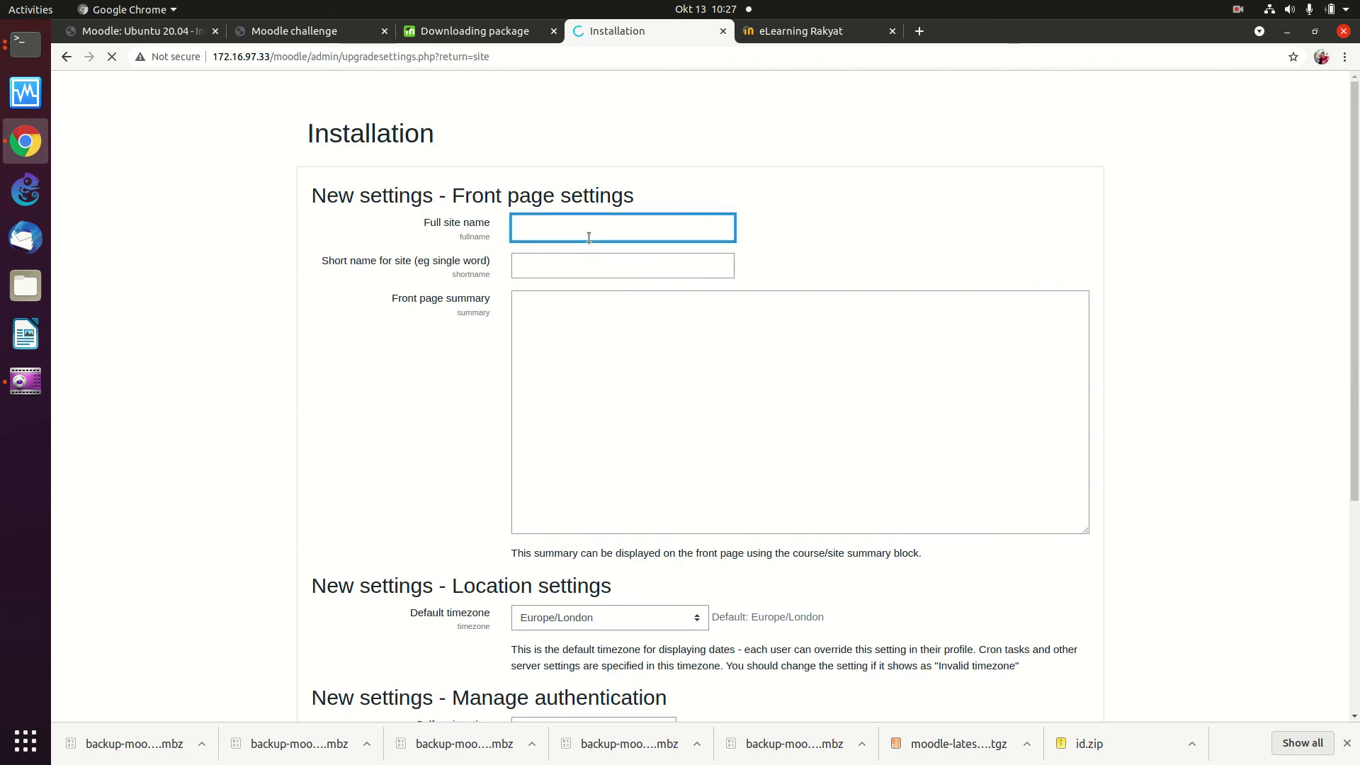
{"action": "type", "text": "utakses"}
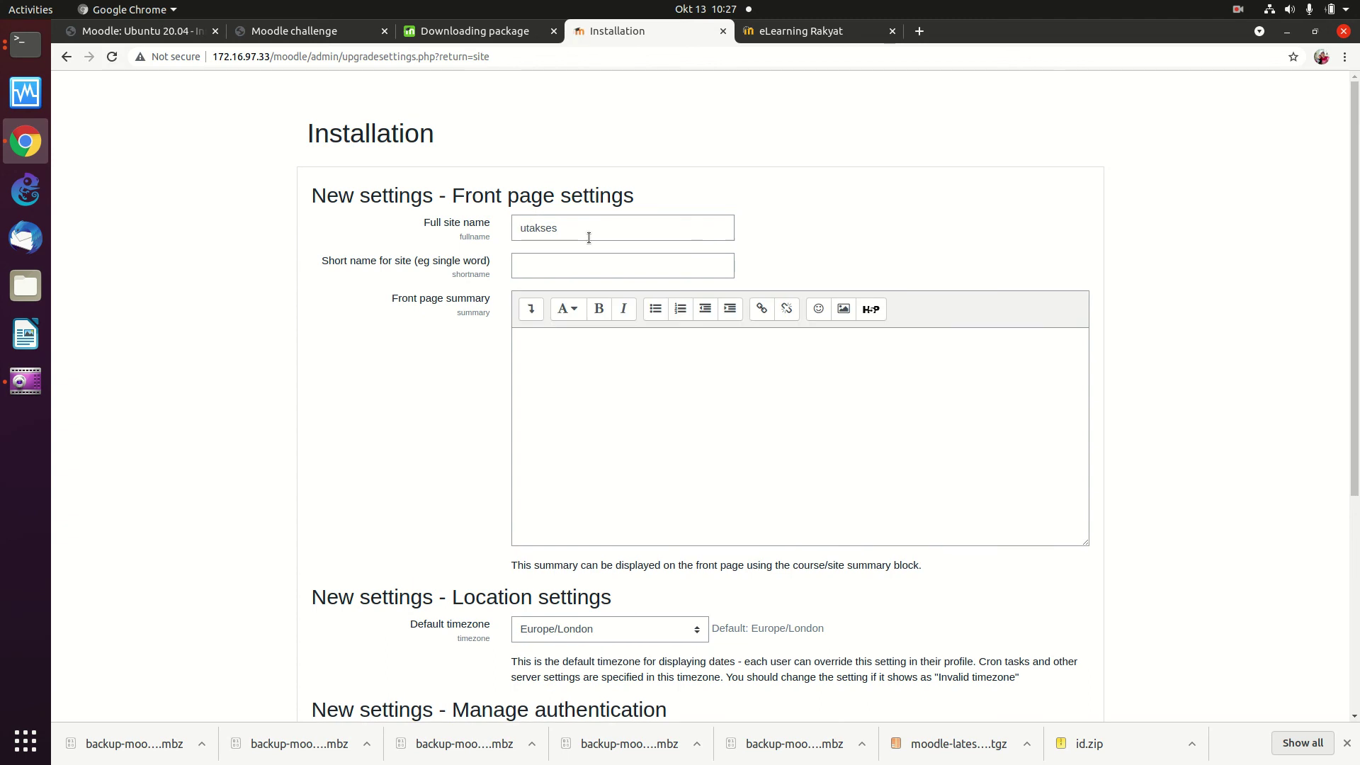
{"action": "left_click", "coordinate": [566, 226]}
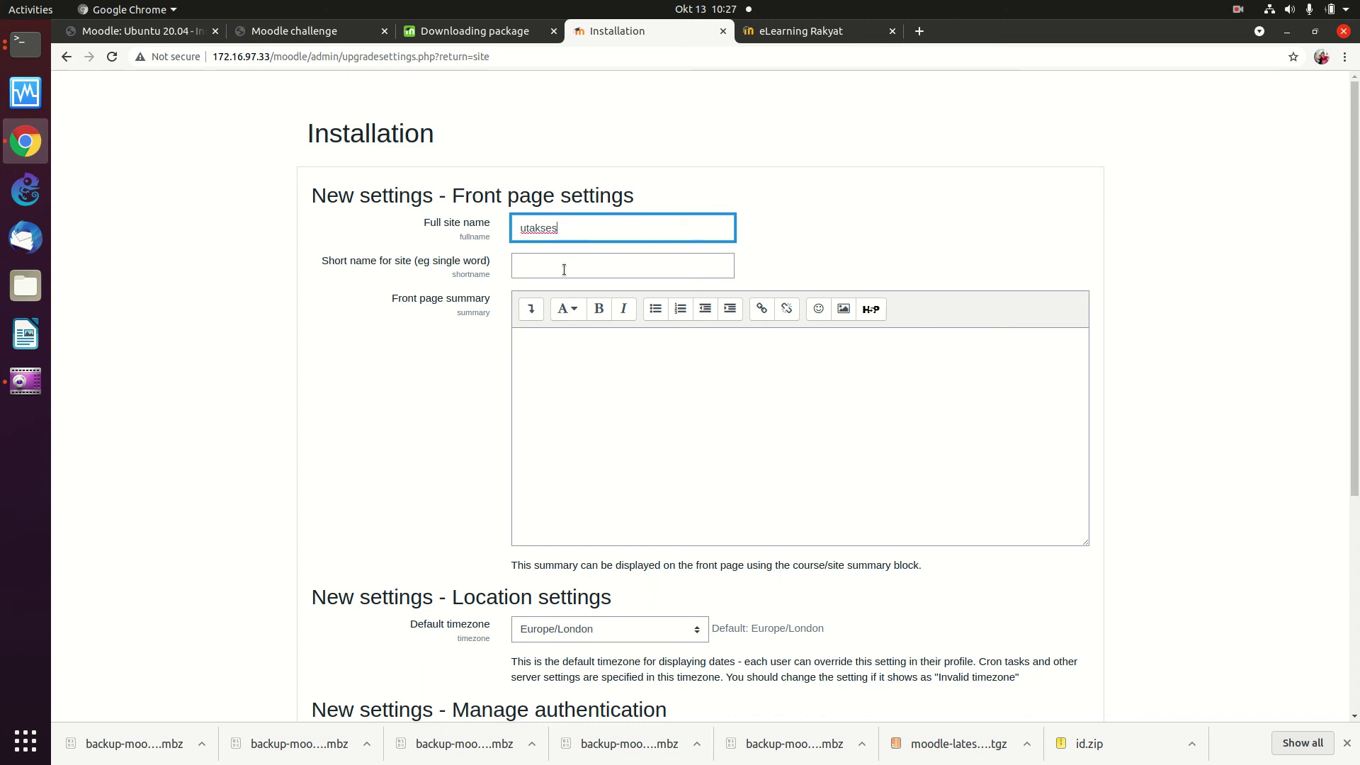
{"action": "left_click", "coordinate": [564, 269]}
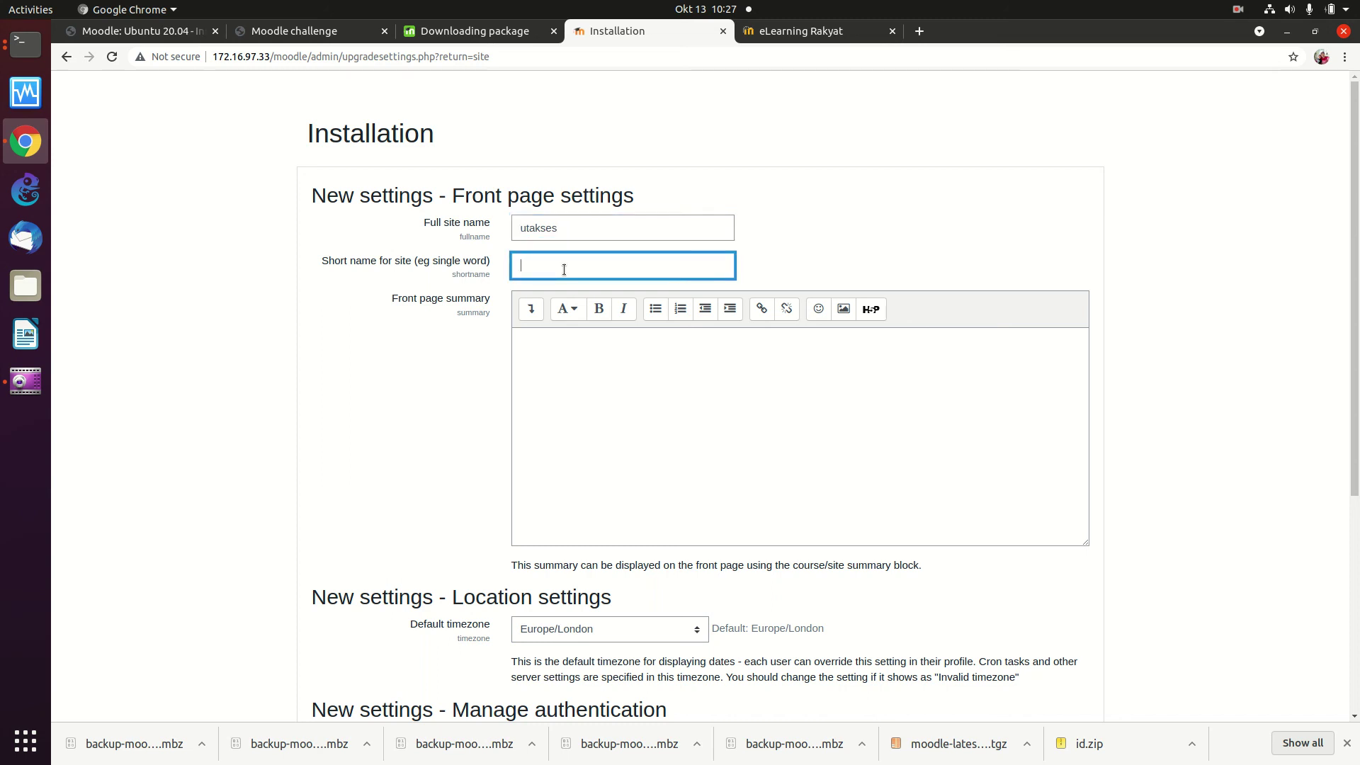
{"action": "type", "text": "utakses"}
{"action": "scroll", "coordinate": [633, 403], "scroll_direction": "down", "scroll_amount": 5}
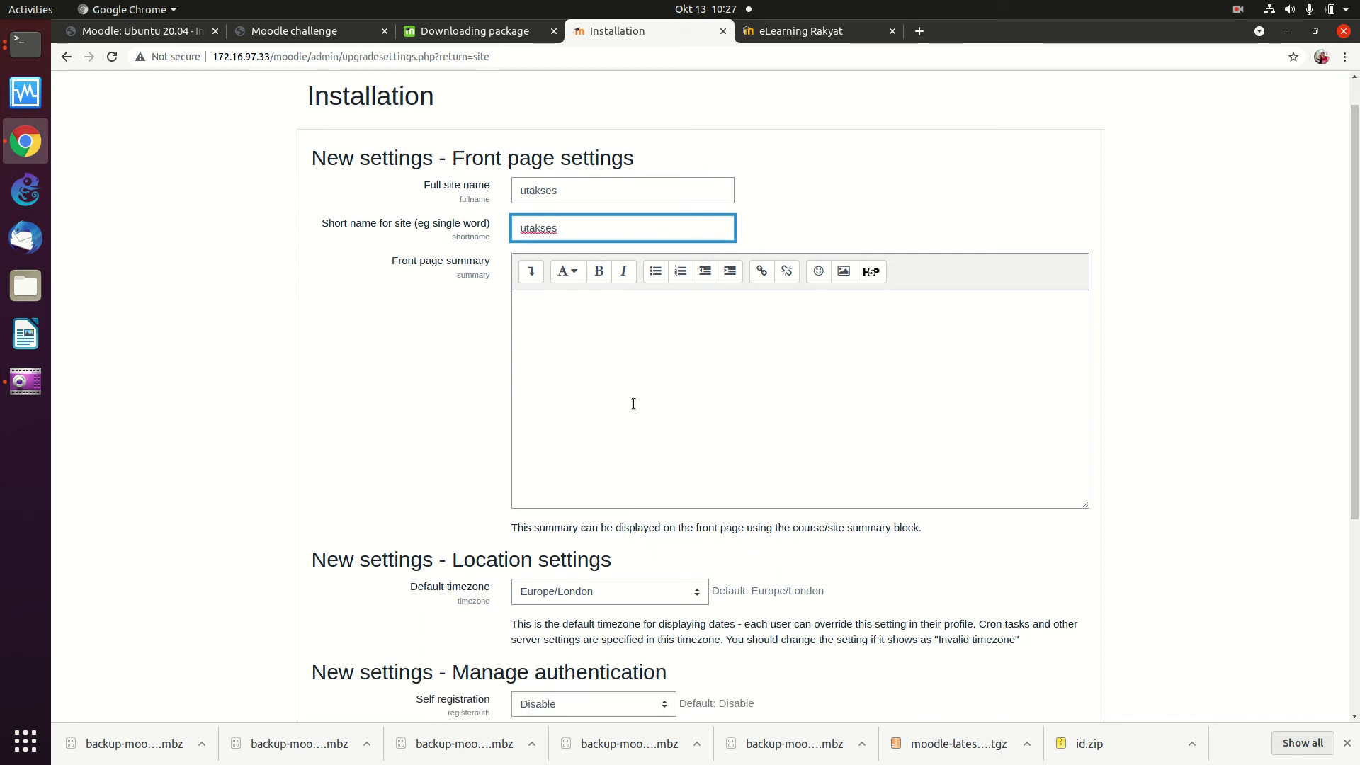
{"action": "scroll", "coordinate": [634, 404], "scroll_direction": "up", "scroll_amount": 4}
{"action": "scroll", "coordinate": [634, 404], "scroll_direction": "down", "scroll_amount": 6}
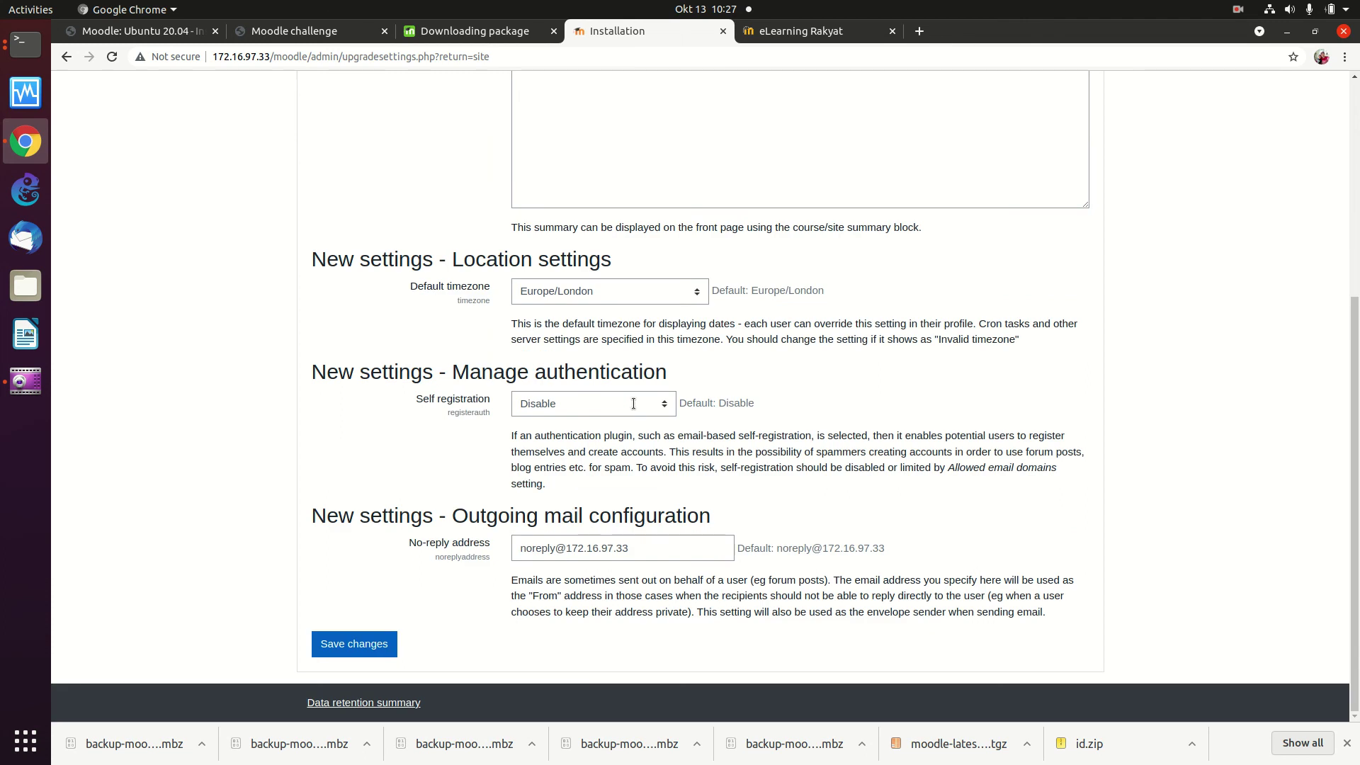
{"action": "left_click", "coordinate": [353, 645]}
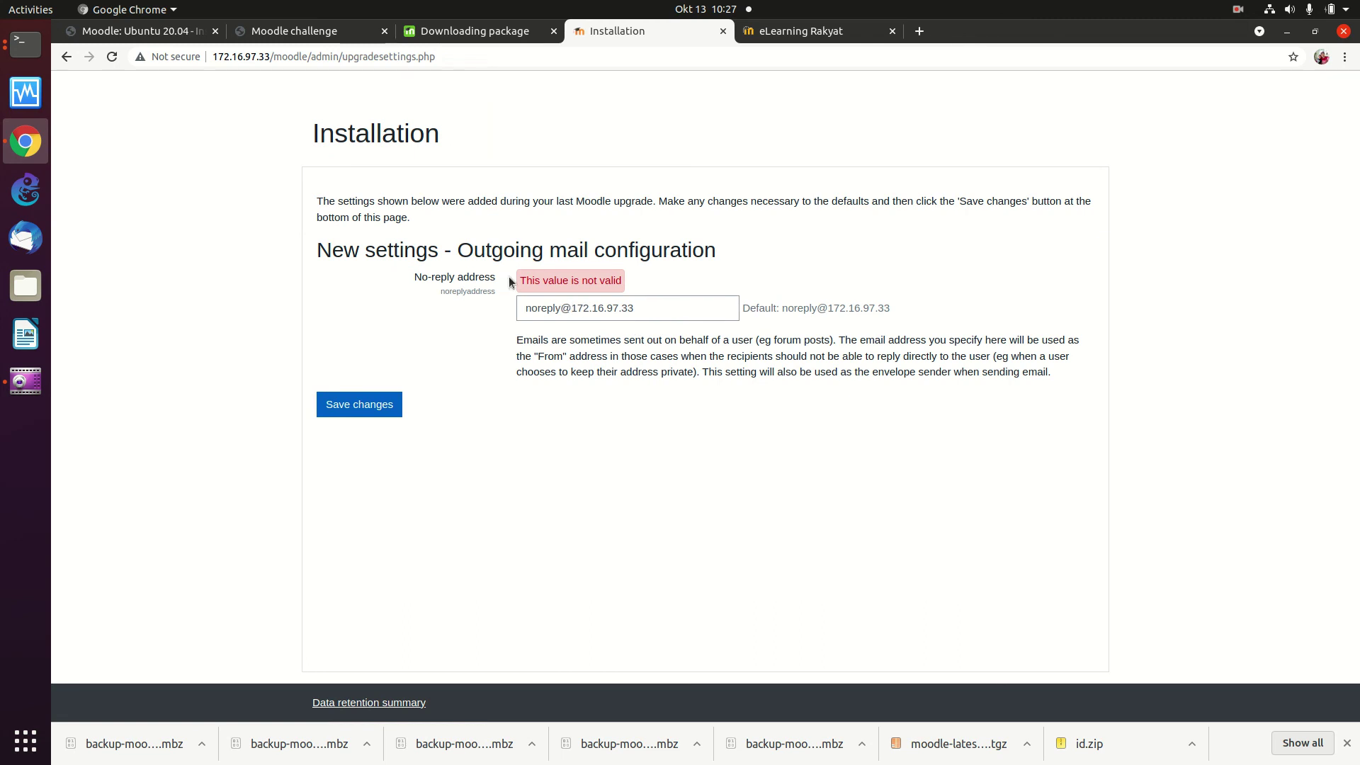
{"action": "left_click", "coordinate": [558, 306]}
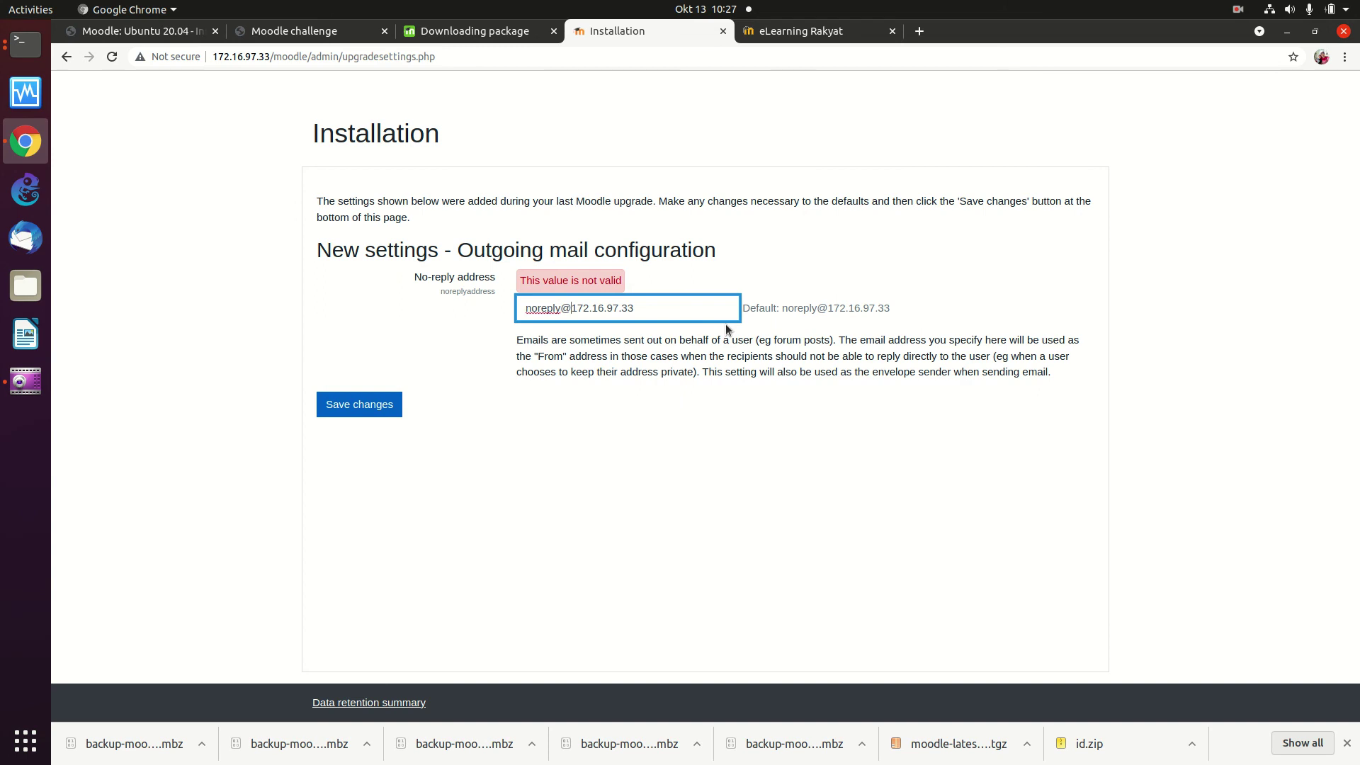
{"action": "key", "text": "BackSpace"}
{"action": "key", "text": "BackSpace"}
{"action": "key", "text": "BackSpace"}
{"action": "key", "text": "BackSpace"}
{"action": "key", "text": "BackSpace"}
{"action": "key", "text": "BackSpace"}
{"action": "key", "text": "BackSpace"}
{"action": "type", "text": "ut"}
{"action": "key", "text": "BackSpace"}
{"action": "key", "text": "BackSpace"}
{"action": "key", "text": "Right"}
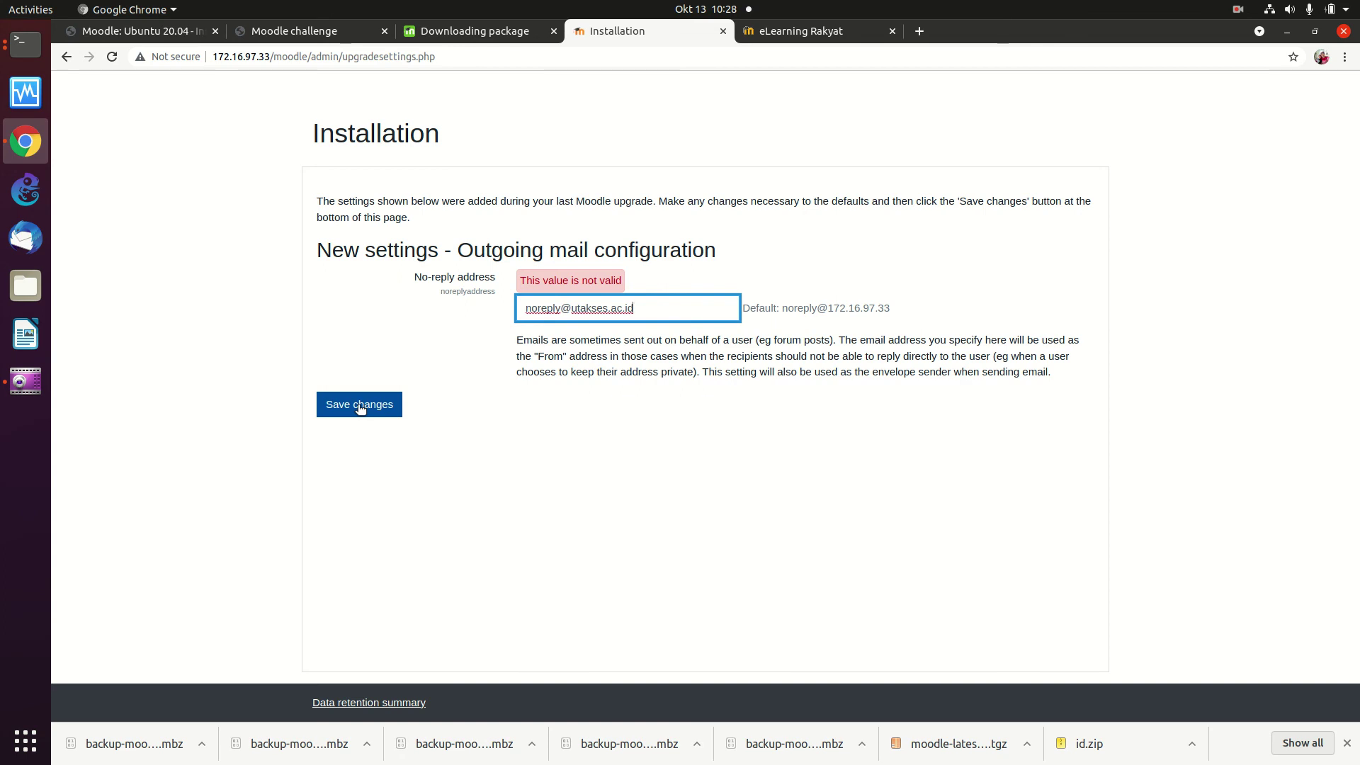
{"action": "left_click", "coordinate": [359, 406]}
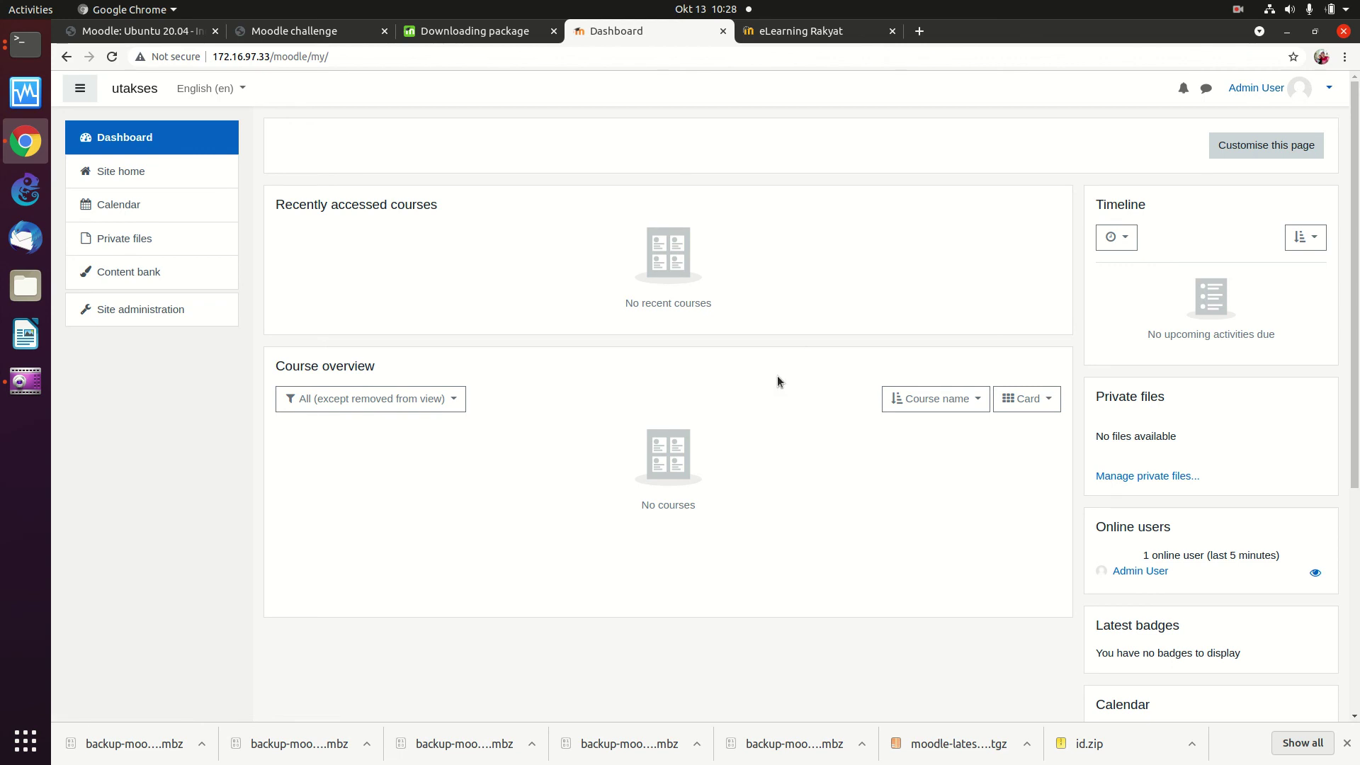
{"action": "left_click", "coordinate": [1237, 9]}
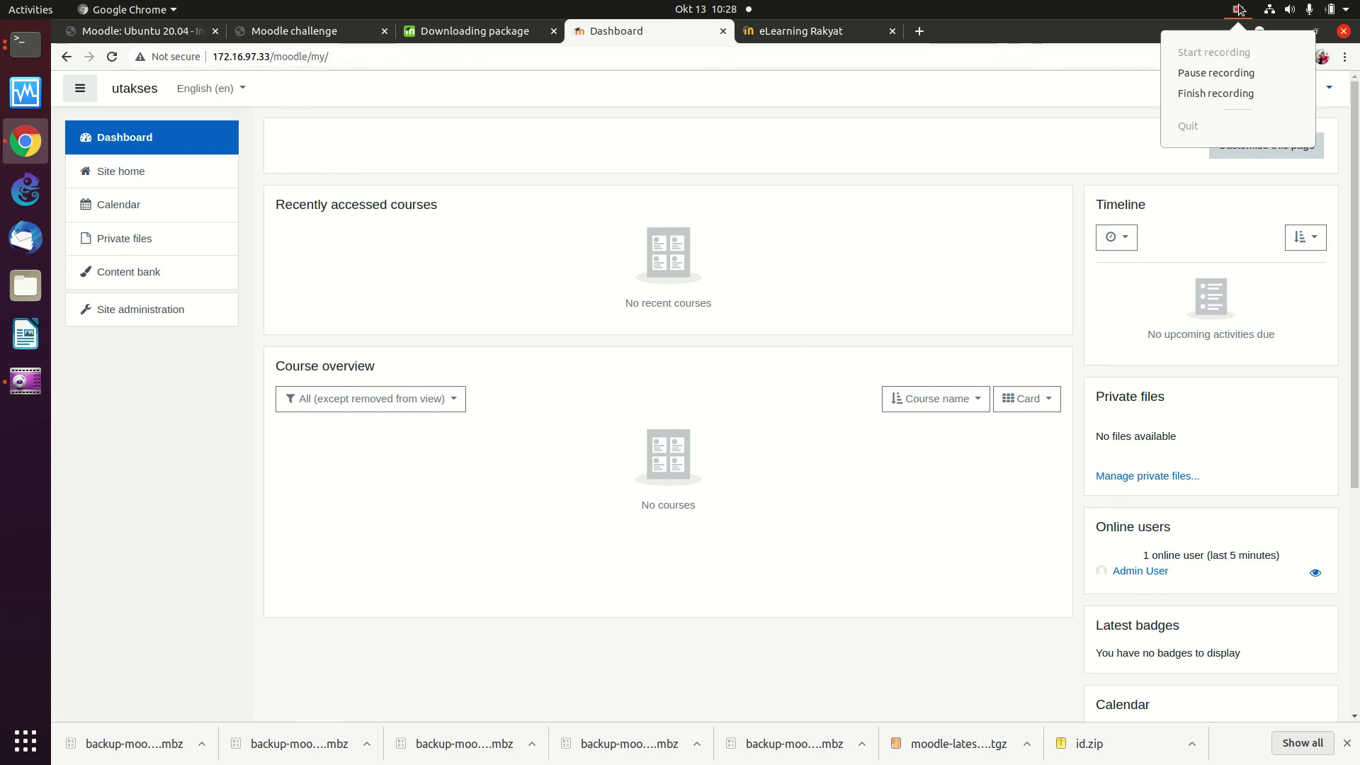